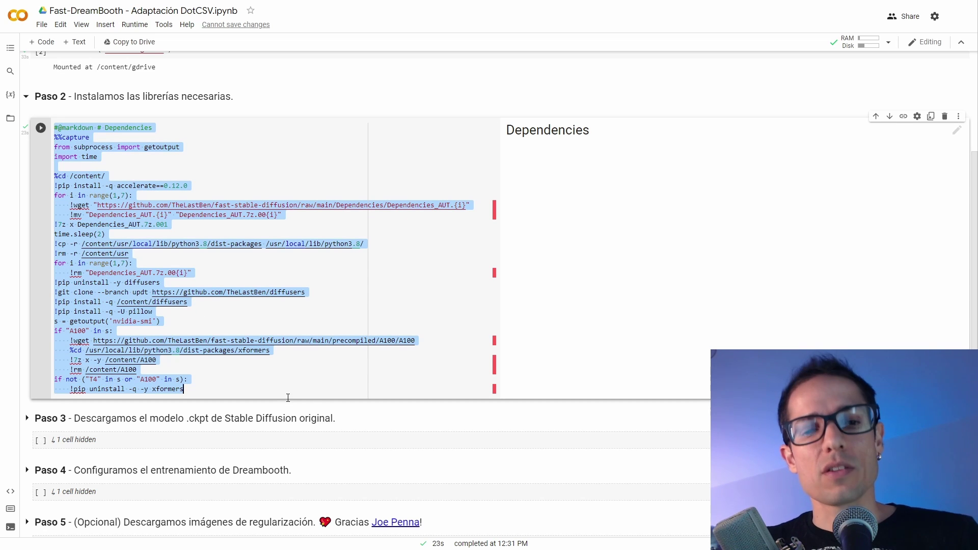
# Replace the Dependencies cell's code in Paso 2 with the updated install script that uses IPython's capture, and run the cell
pyautogui.write('#@markdown # Dependencies  from IPython.utils import capture from subprocess import getoutput import time  print(\'Installing dependencies...\') with capture.capture_output() as cap:     %cd /content/     !pip install -q accelerate==0.12.0     for i in range(1,6):         !wget -q "https://github.com/TheLastBen/fast-stable-diffusion/raw/main/Dependencies/Dependencies.{i}"         !mv "Dependencies.{i}" "Dependencies.7z.00{i}"     !7z x -y Dependencies.7z.001     time.sleep(2)     %cd /content/usr/local/lib/python3.8/dist-packages     !rm -r PIL Pillow.libs Pillow-9.3.0.dist-info     !cp -r /content/usr/local/lib/python3.8/dist-packages /usr/local/lib/python3.8/     !rm -r /content/usr     %cd /content     for i in range(1,6):         !rm "Dependencies.7z.00{i}"     !pip uninstall -y diffusers     !git clone --branch updt https://github.com/TheLastBen/diffusers     !pip install -q /content/diffusers     s = getoutput(\'nvidia-smi\')     if "A100" in s:         !wget https://github.com/TheLastBen/fast-stable-diffusion/raw/main/precompiled/A100/A100         %cd /usr/local/lib/python3.8/dist-packages/xformers         !7z x -y /content/A100         !rm /content/A100         %cd /content/ print(\'Ahora funciona, dale gracias a eltiolucas y a jorgebarrios9648 \')')
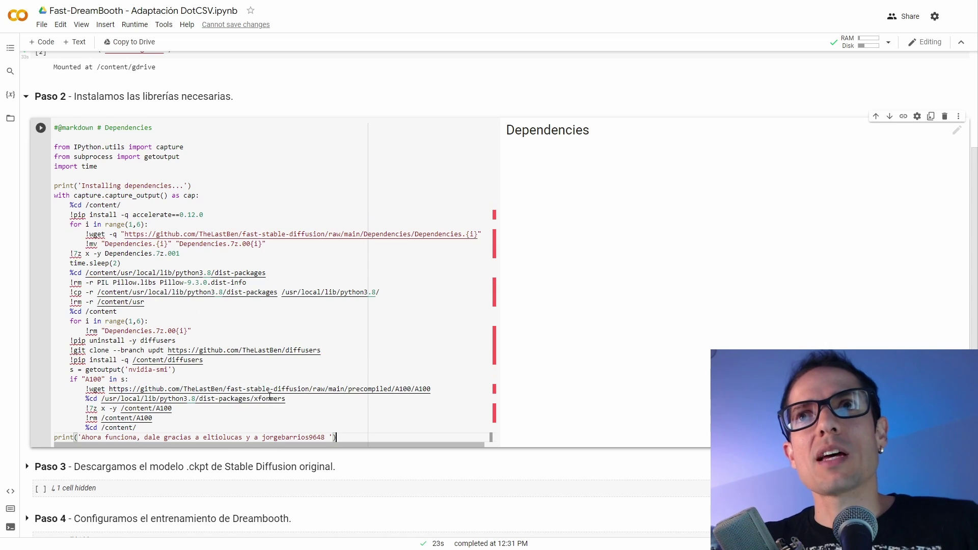
pyautogui.click(41, 129)
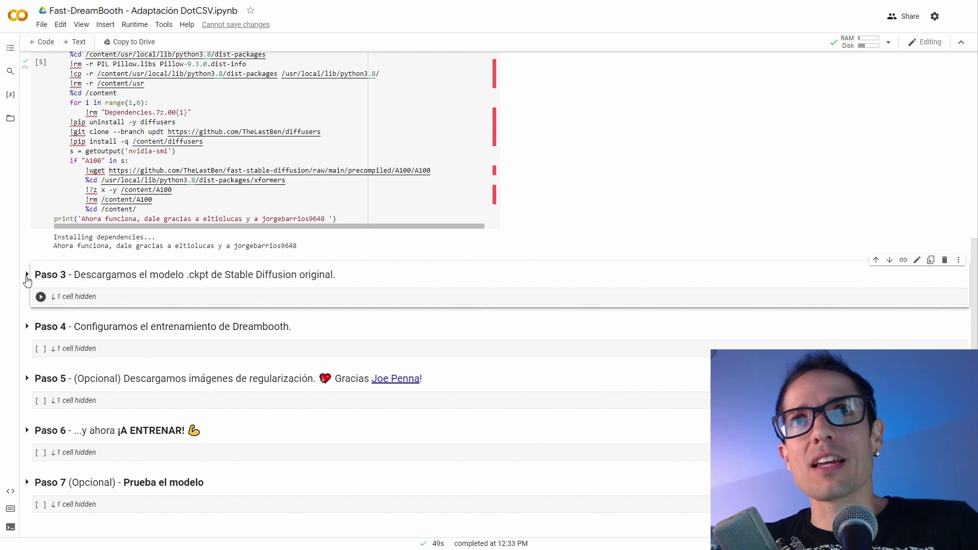
# Expand Paso 3, follow its stable-diffusion-v1-5 link to Hugging Face, and open the account's Access Tokens settings
pyautogui.click(26, 275)
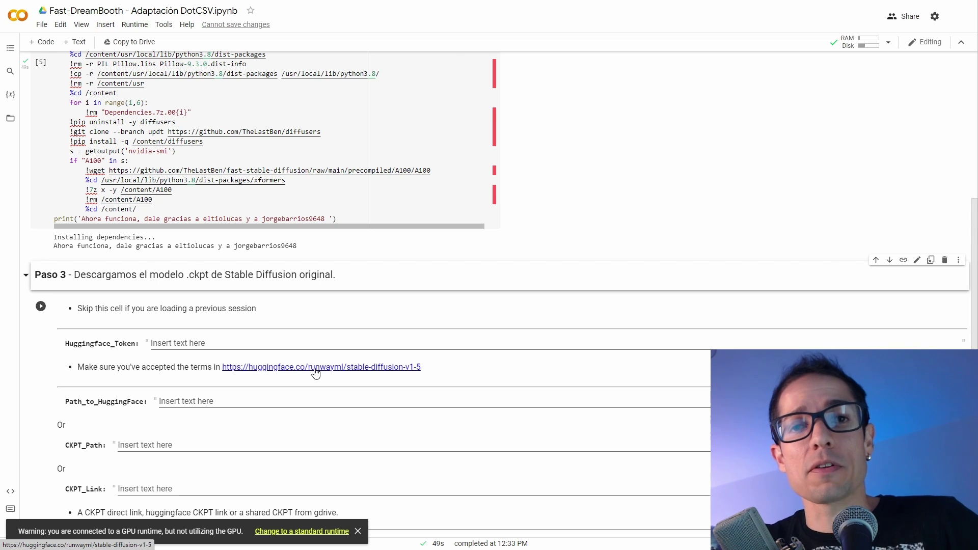
pyautogui.click(315, 373)
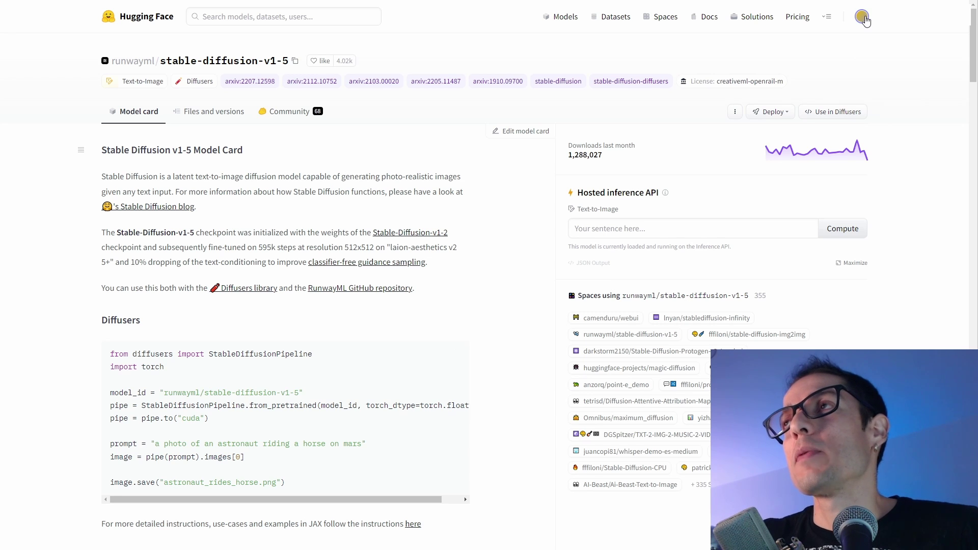
pyautogui.click(860, 18)
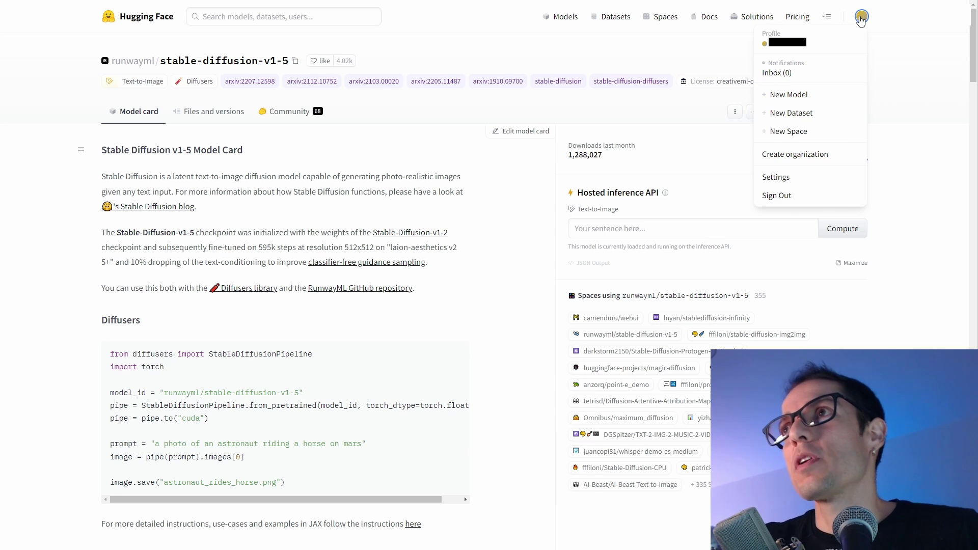
pyautogui.click(788, 178)
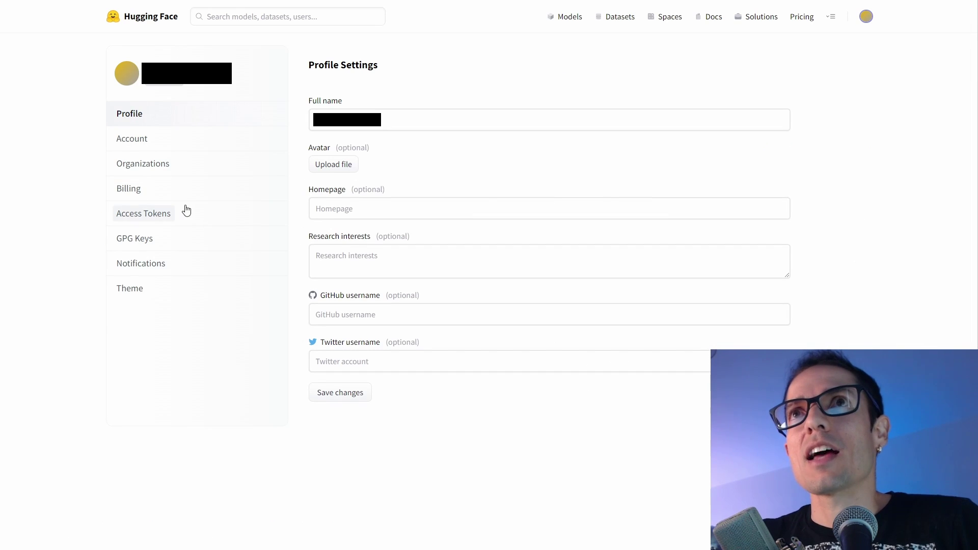
pyautogui.click(170, 216)
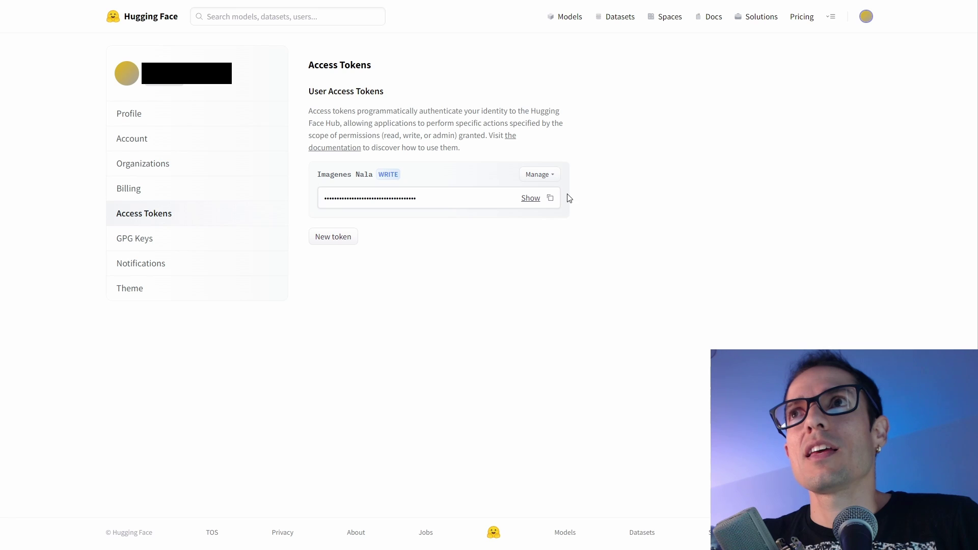
# Generate a new Hugging Face access token named Macakiux with the write role
pyautogui.click(334, 243)
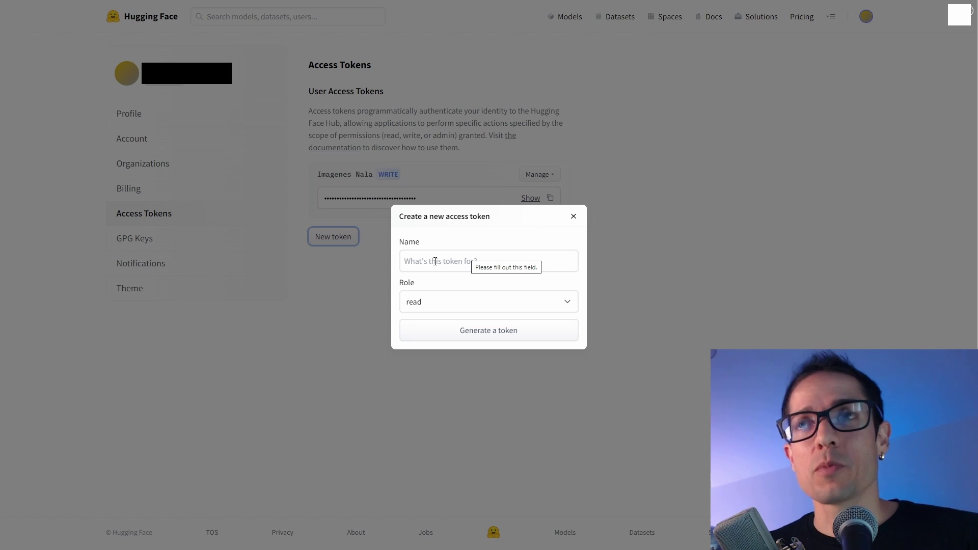
pyautogui.click(435, 261)
pyautogui.write('Macakiu')
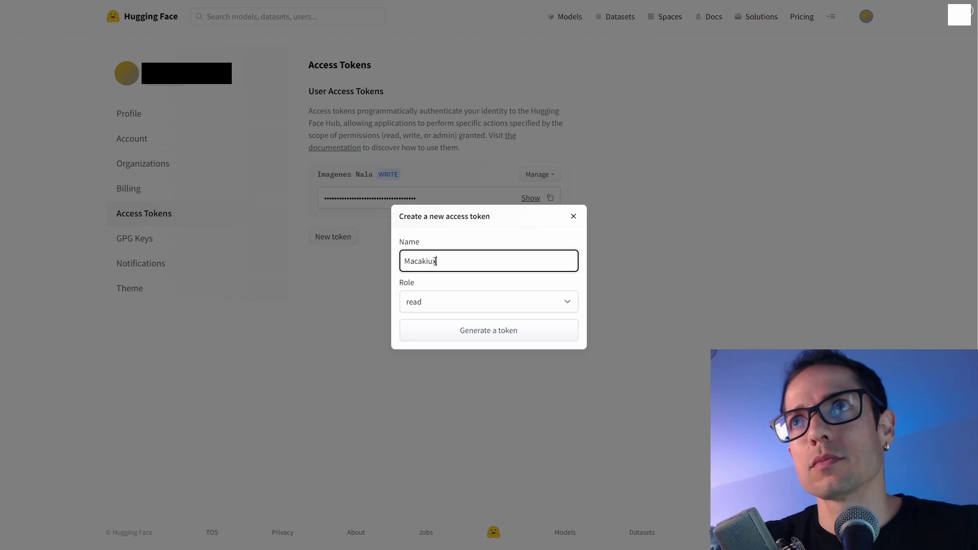
pyautogui.write('x')
pyautogui.press('Tab')
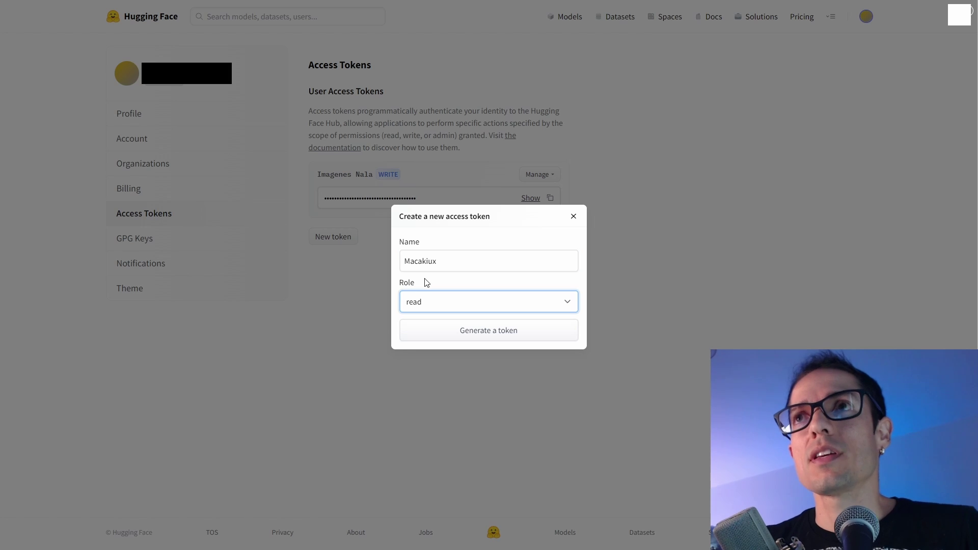
pyautogui.click(566, 307)
pyautogui.click(479, 331)
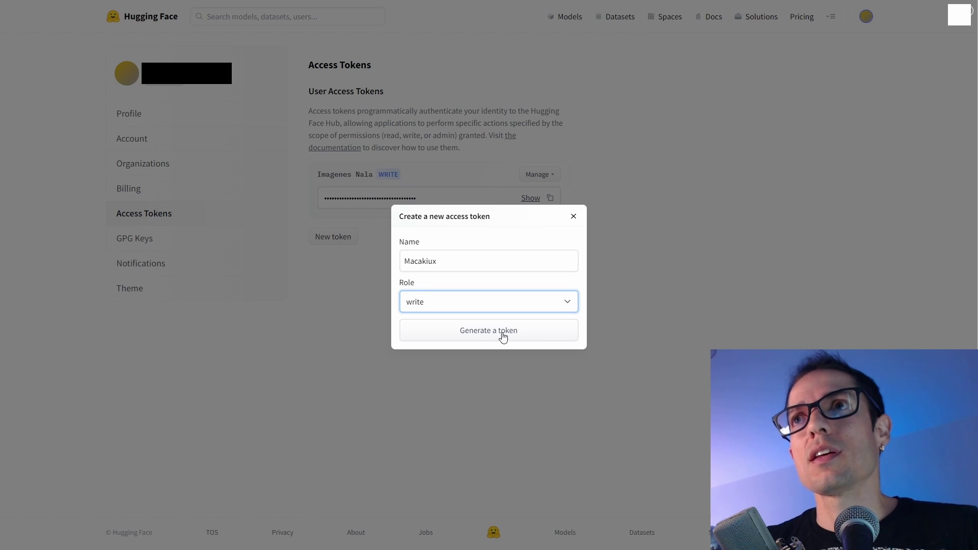
pyautogui.click(500, 331)
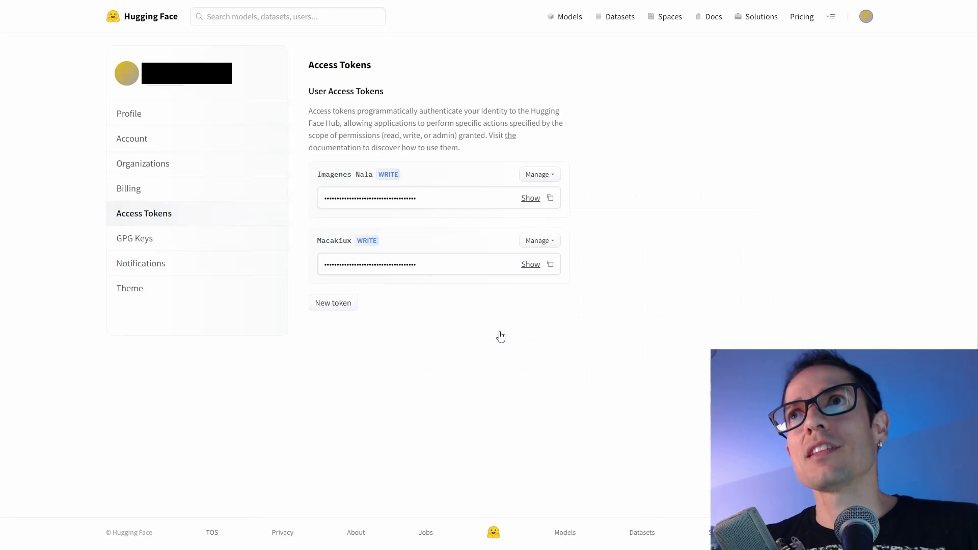
# Copy the Macakiux access token and paste it into the Huggingface_Token field of the Colab notebook's Paso 3 cell
pyautogui.click(551, 267)
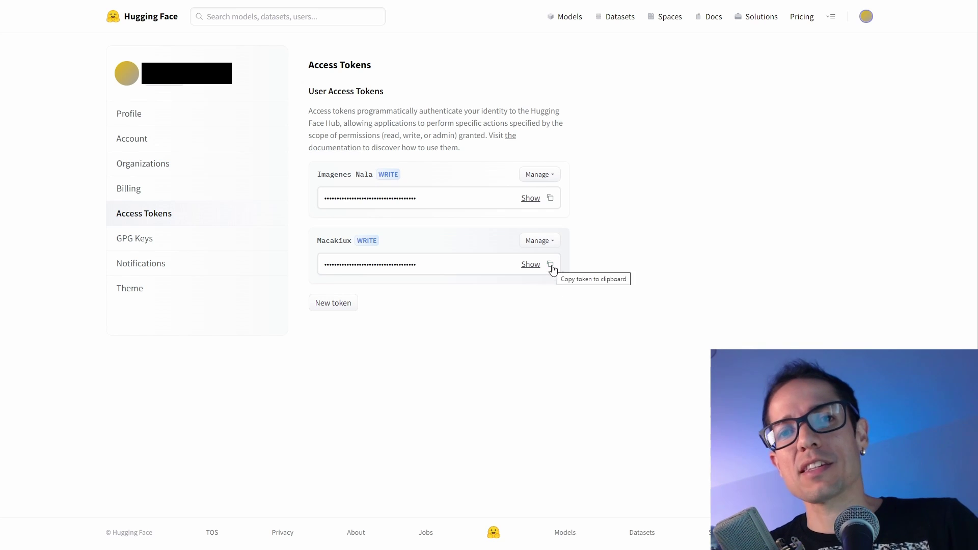
pyautogui.moveTo(96, 2)
pyautogui.click(156, 9)
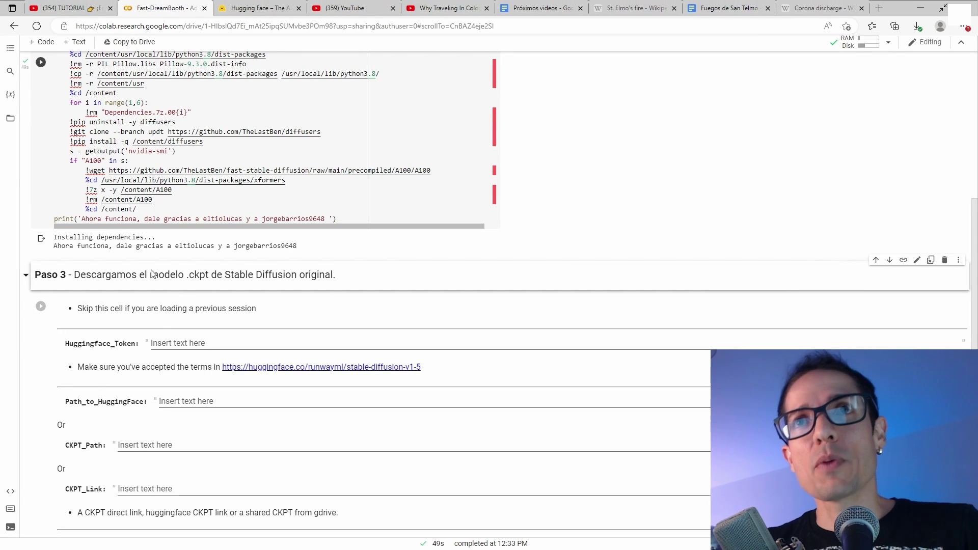
pyautogui.click(163, 345)
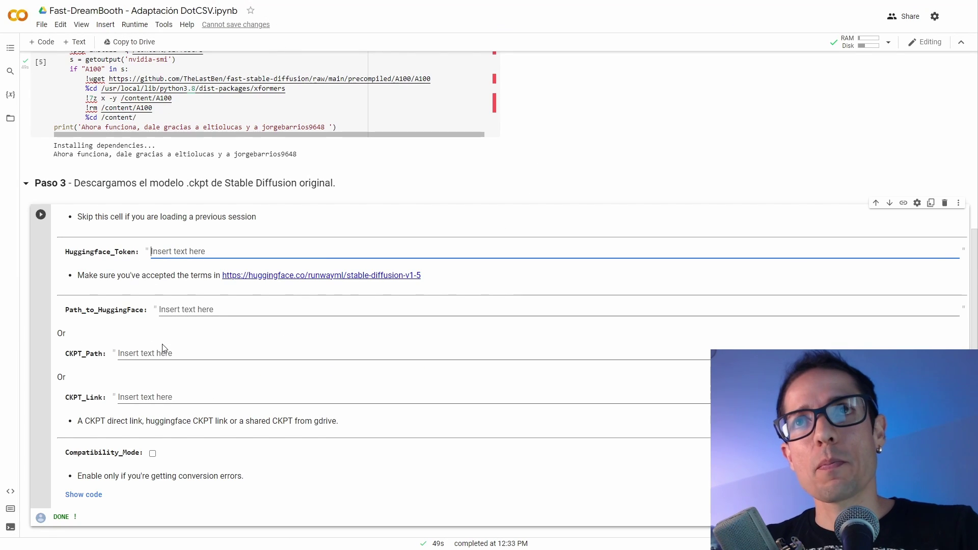
pyautogui.hotkey('ctrl', 'v')
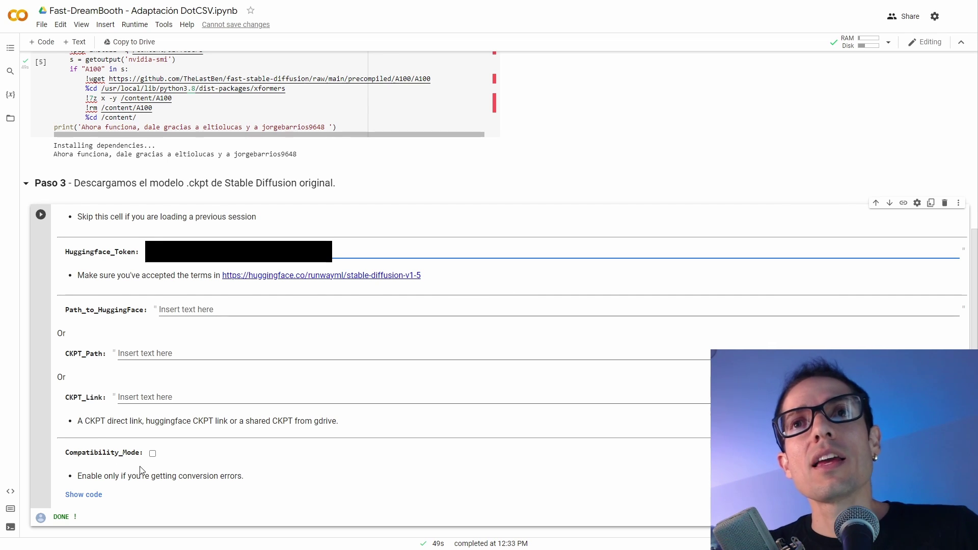
# Reveal the Paso 3 cell's code and copy "!pip install wget" from the fix comment under the YouTube tutorial
pyautogui.click(93, 500)
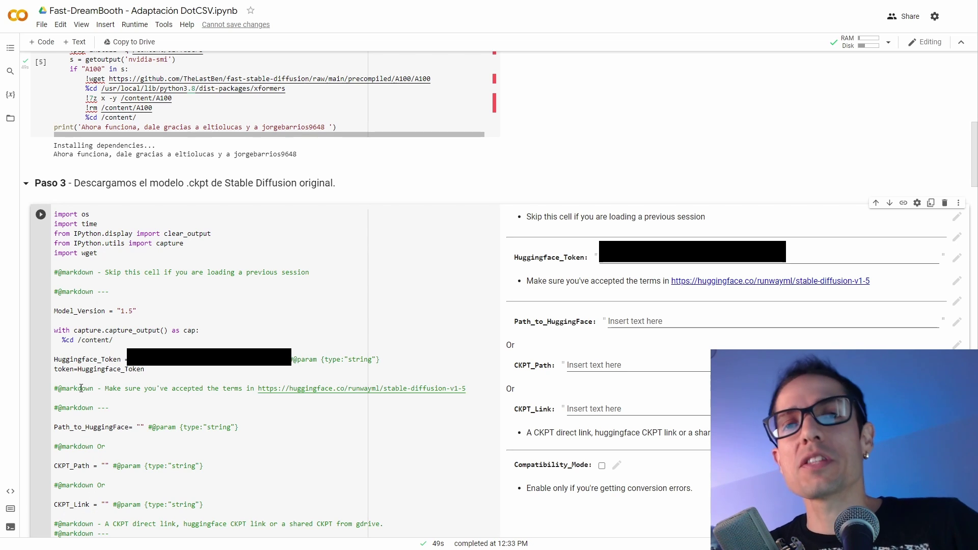
pyautogui.moveTo(93, 4)
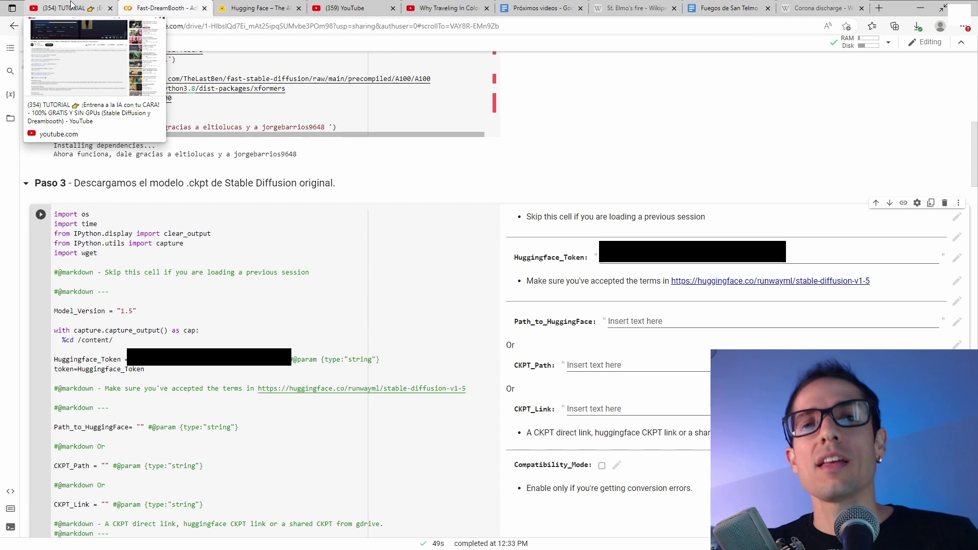
pyautogui.click(71, 6)
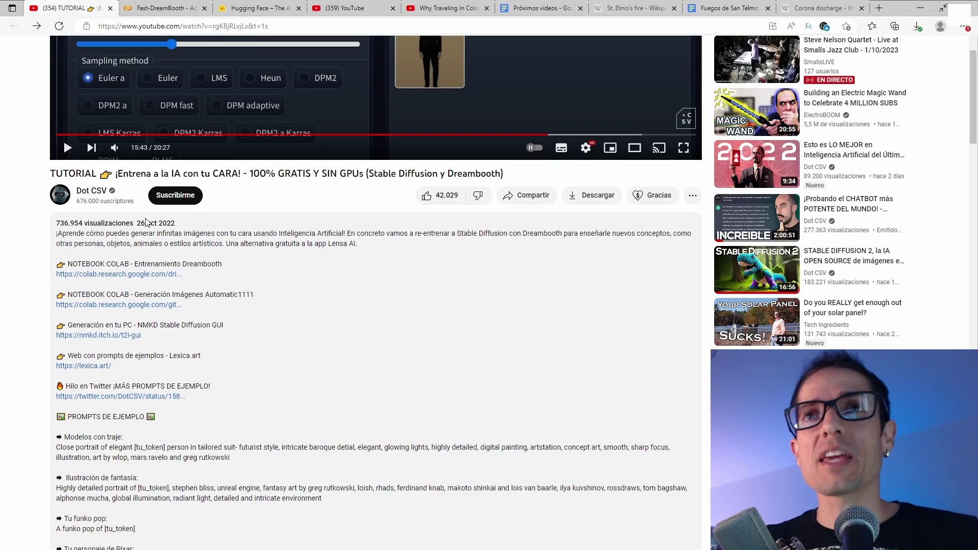
pyautogui.scroll(-15, 159, 253)
pyautogui.scroll(-7, 158, 253)
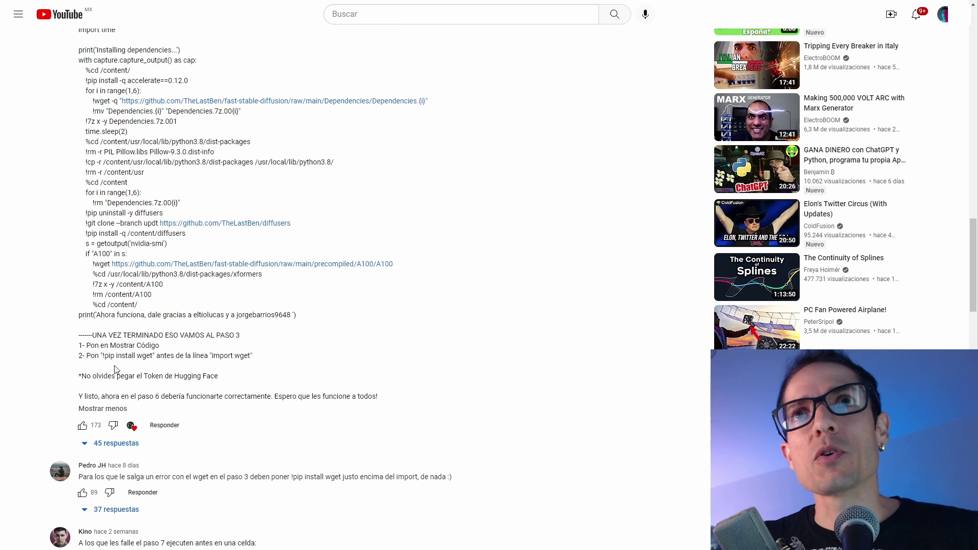
pyautogui.moveTo(104, 360); pyautogui.dragTo(153, 360)
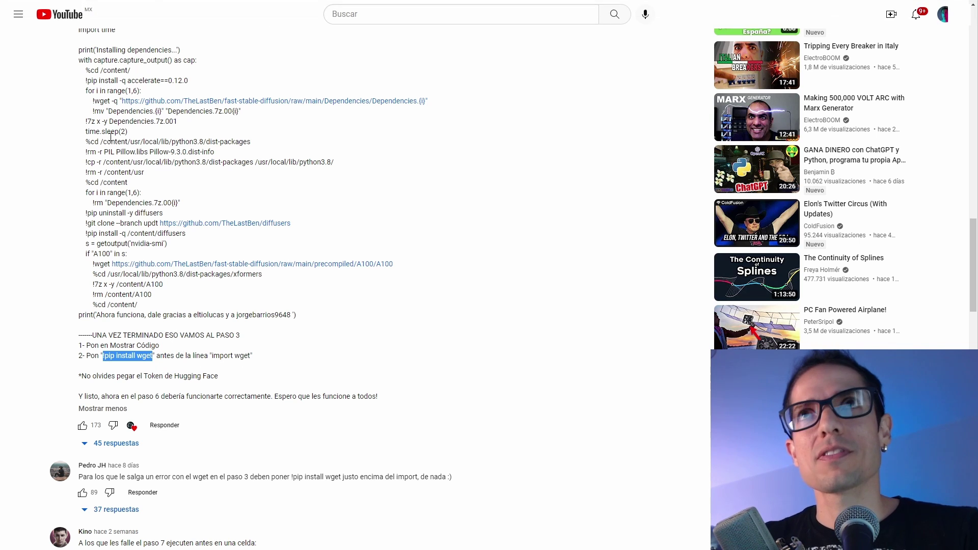
# Back in the Colab notebook, add the line "!pip install wget" just above "import wget" in the Paso 3 cell and run it
pyautogui.click(159, 7)
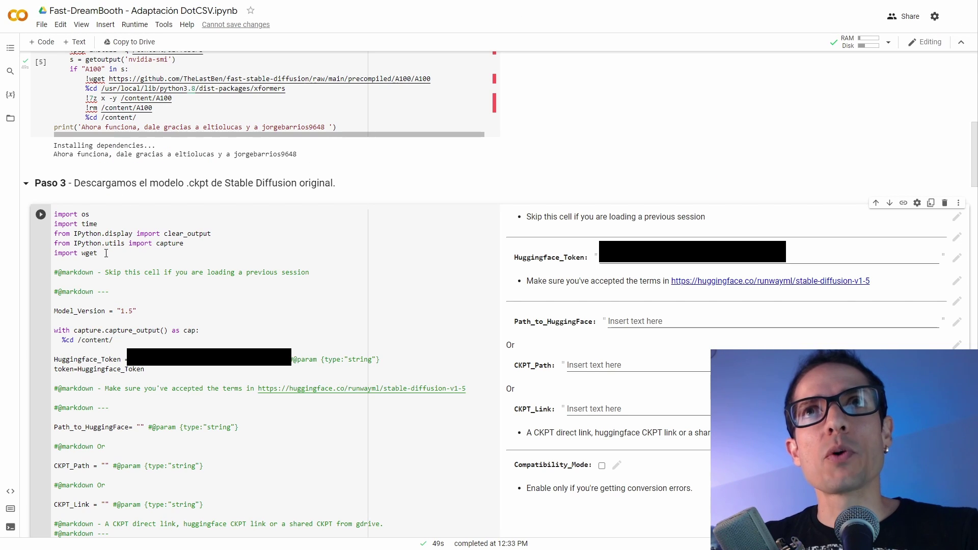
pyautogui.click(185, 244)
pyautogui.press('Return')
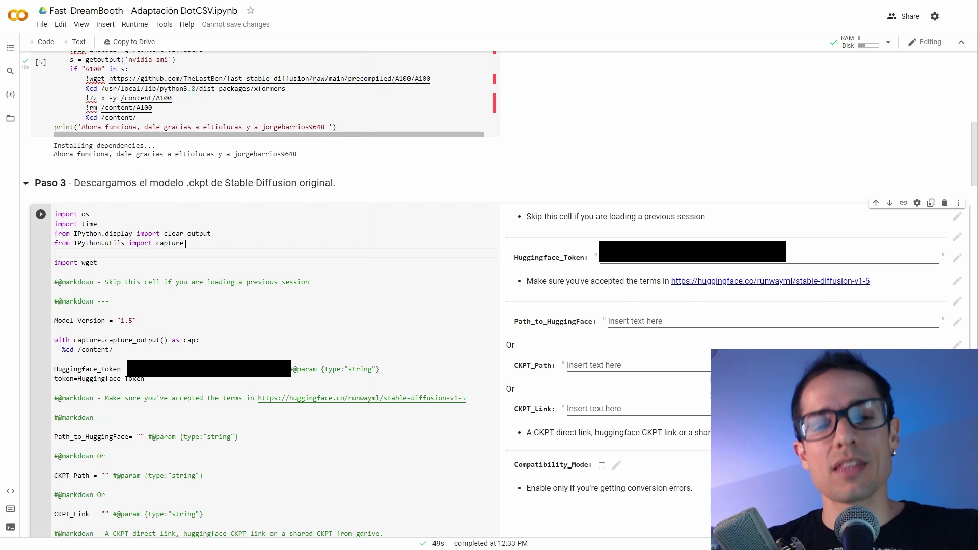
pyautogui.write('!pip install wget')
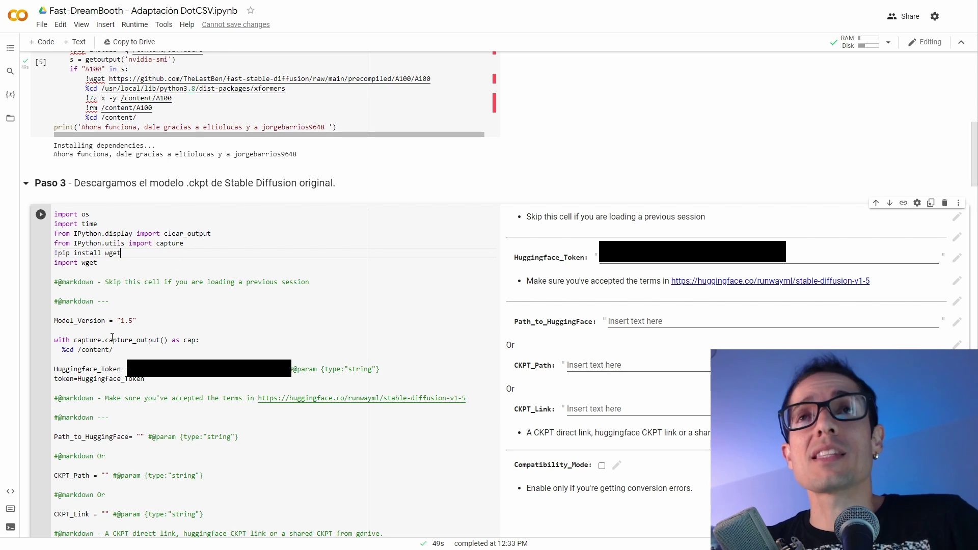
pyautogui.click(40, 215)
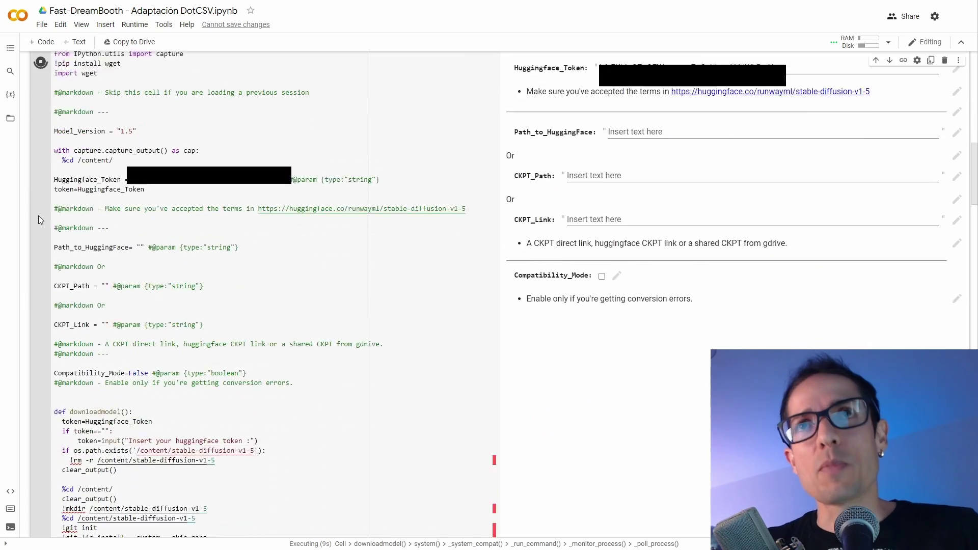
# Expand Paso 4 and go over its Dreambooth training options as far as SUBJECT_TYPE
pyautogui.scroll(-15, 38, 215)
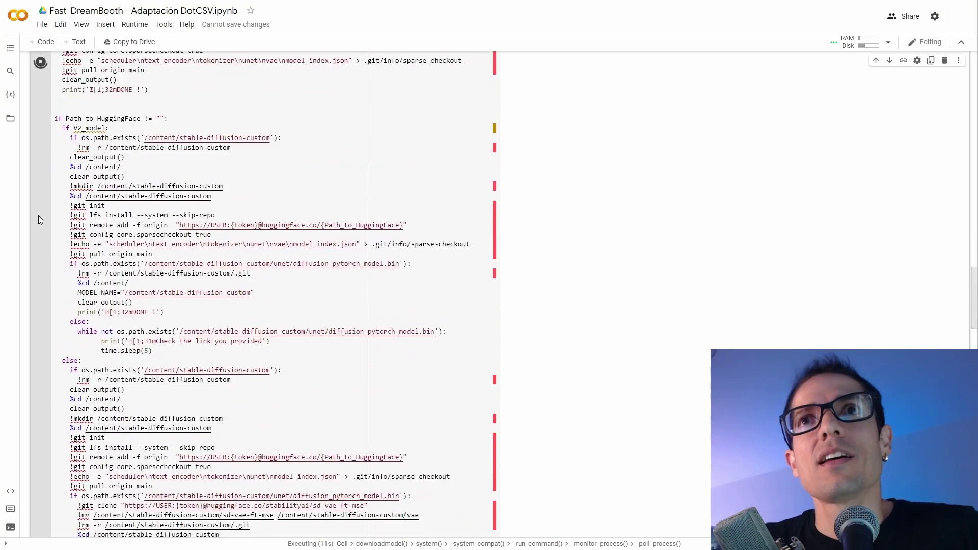
pyautogui.scroll(-15, 38, 216)
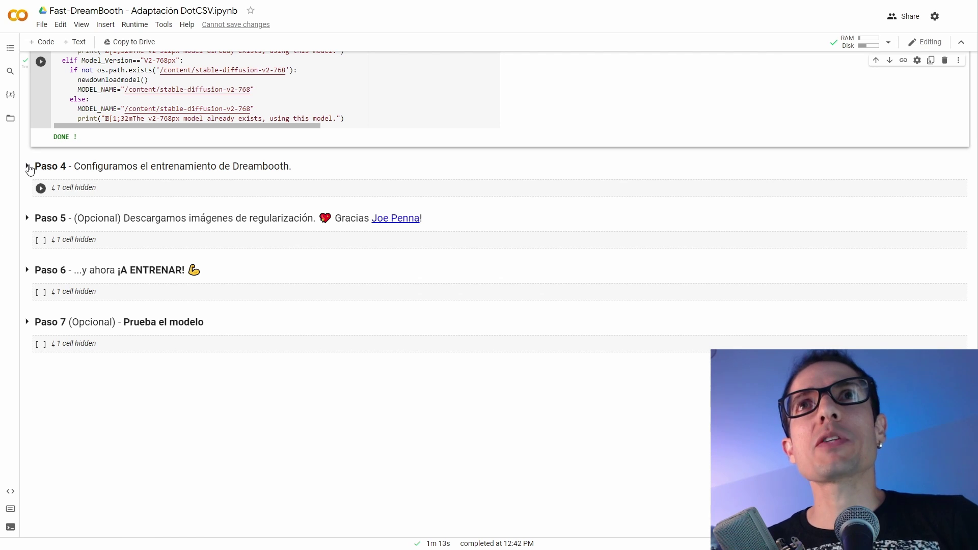
pyautogui.click(27, 167)
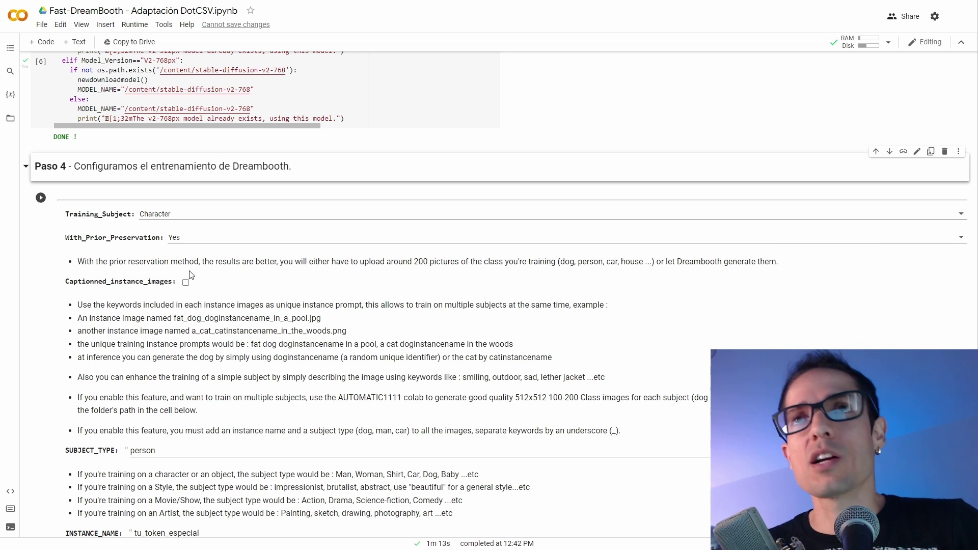
pyautogui.scroll(-4, 197, 314)
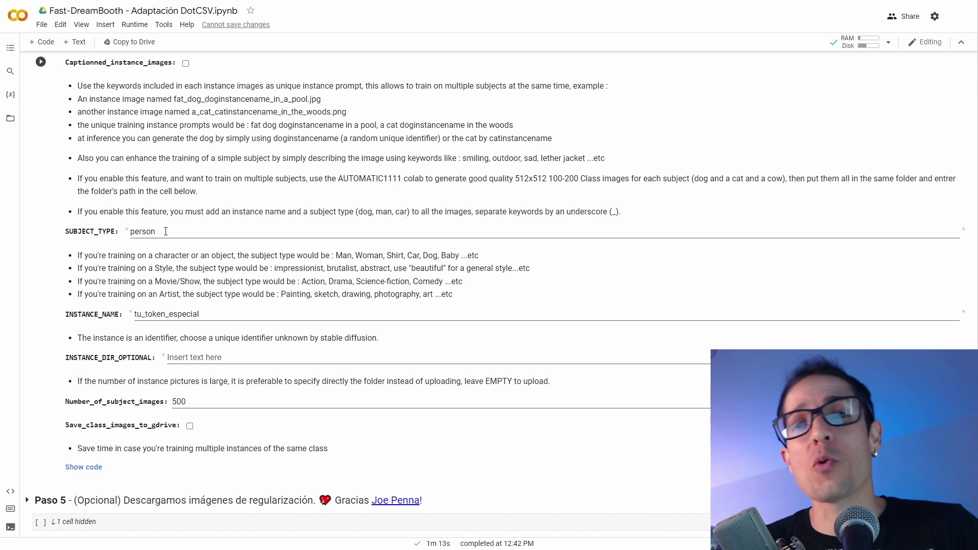
pyautogui.scroll(1, 165, 231)
pyautogui.click(132, 278)
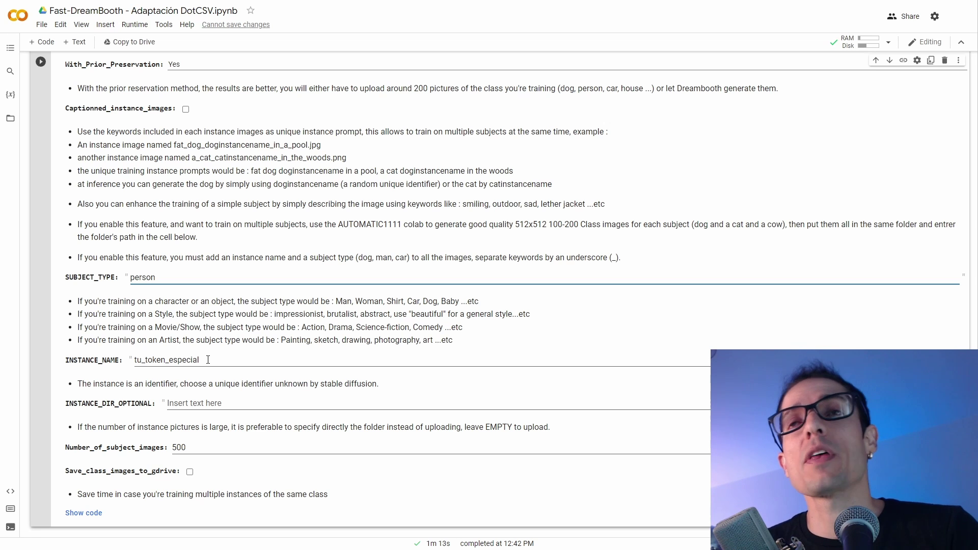
# Set the Paso 4 INSTANCE_NAME to macakiux in lowercase and run the cell to reach its file upload
pyautogui.moveTo(208, 360); pyautogui.dragTo(122, 357)
pyautogui.write('Ma')
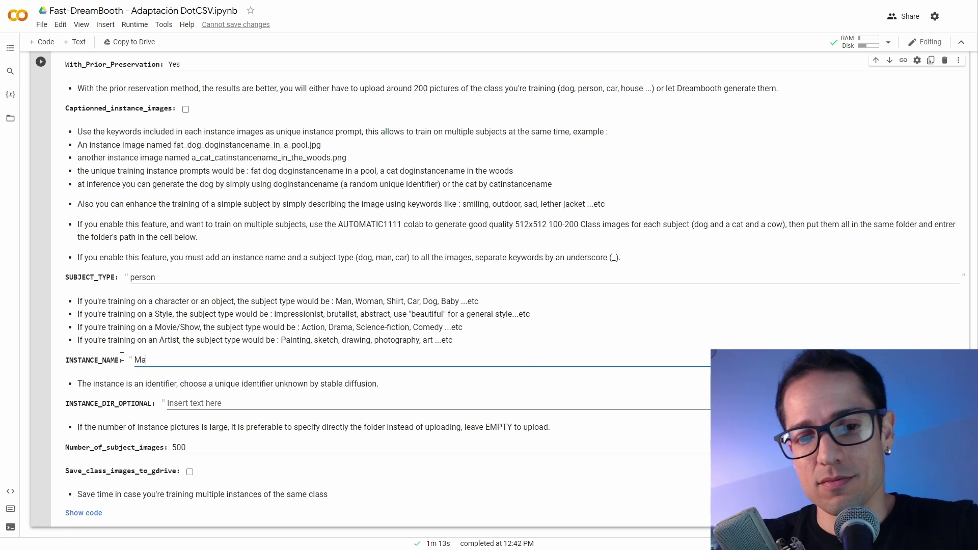
pyautogui.write('cakiux')
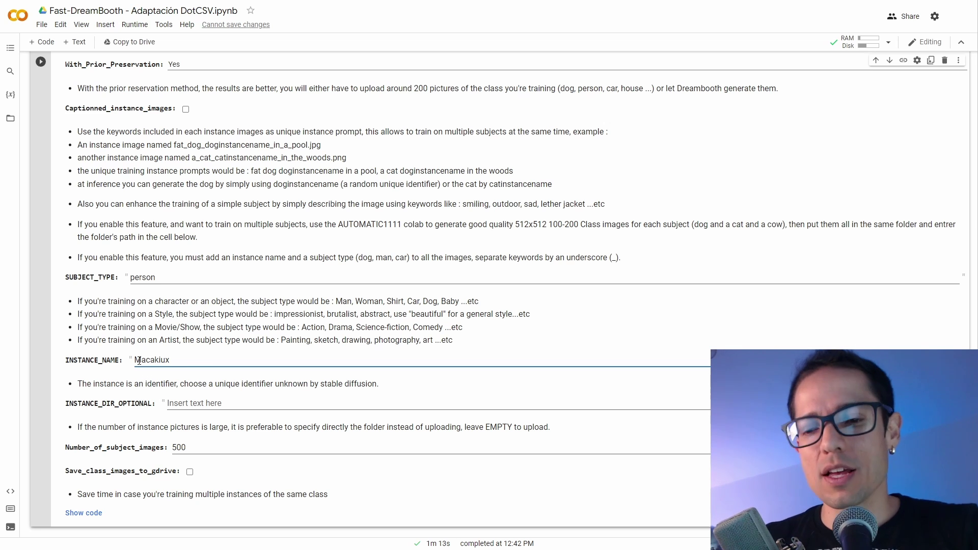
pyautogui.click(139, 360)
pyautogui.press('BackSpace')
pyautogui.write('m')
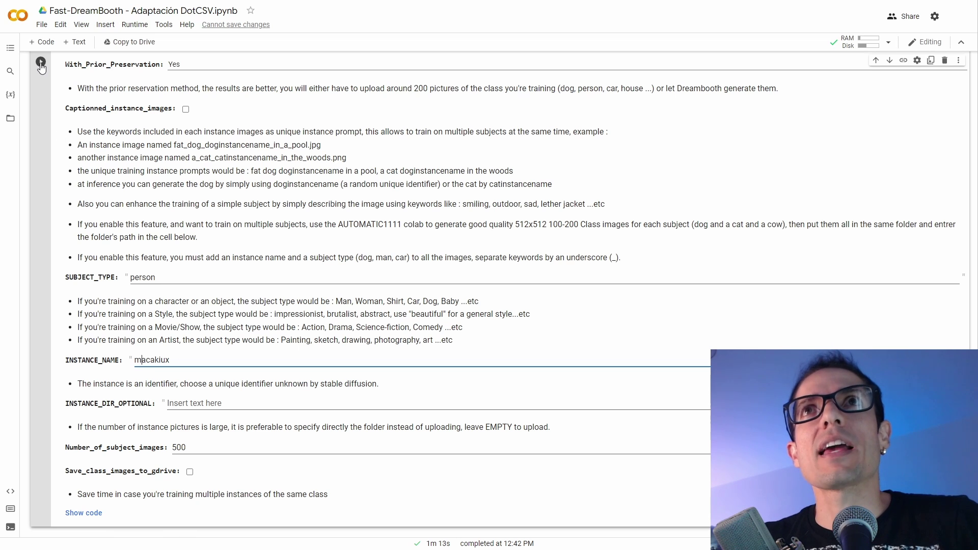
pyautogui.click(41, 62)
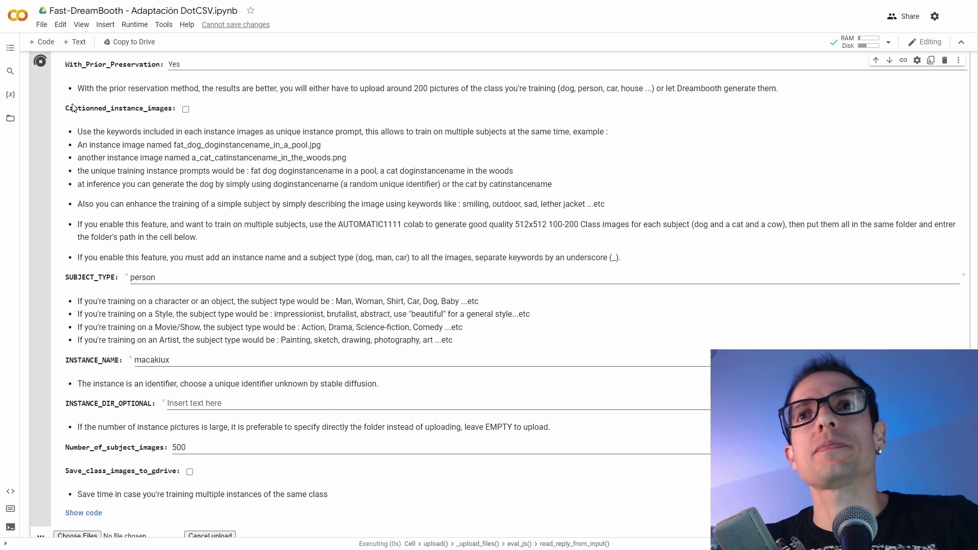
pyautogui.scroll(-4, 76, 153)
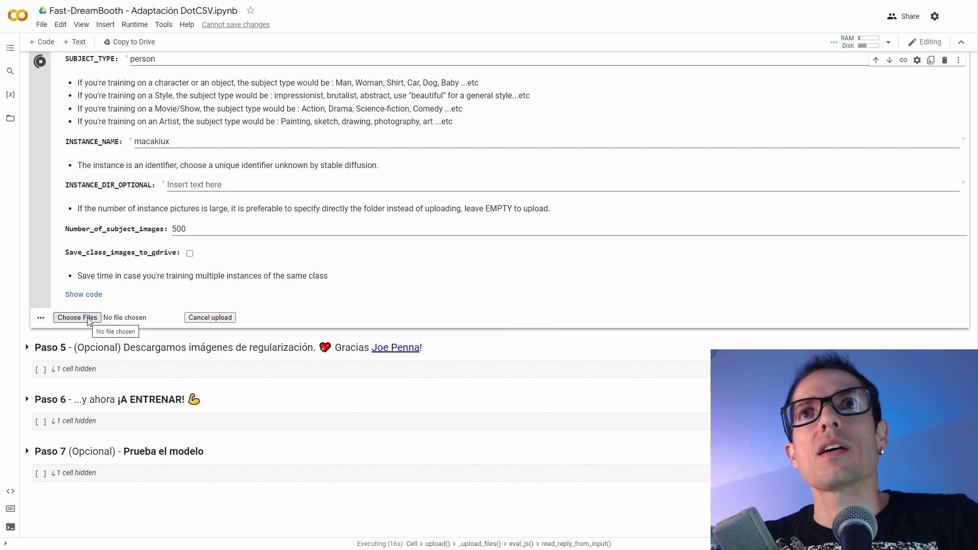
# Open the Fotos de mi folder to look at the source photos for the training
pyautogui.click(88, 320)
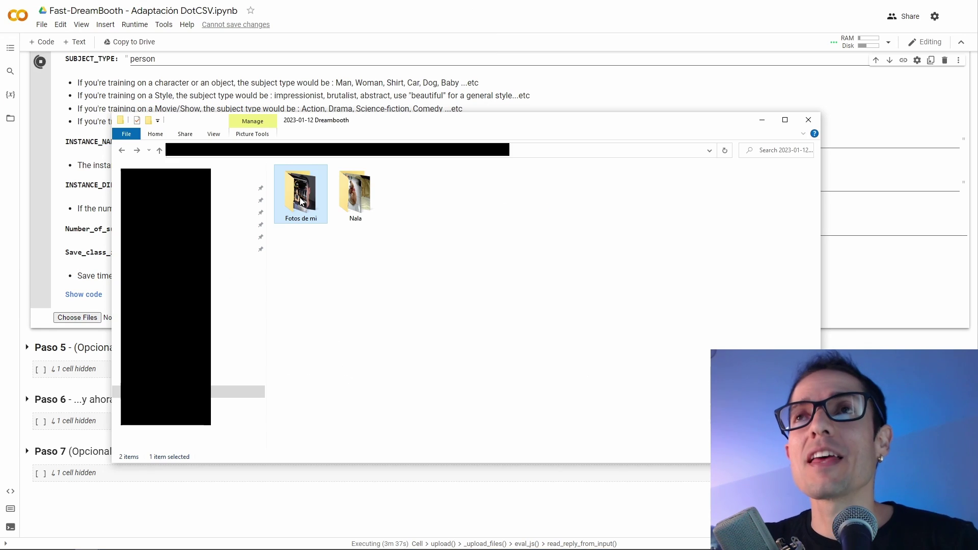
pyautogui.doubleClick(302, 201)
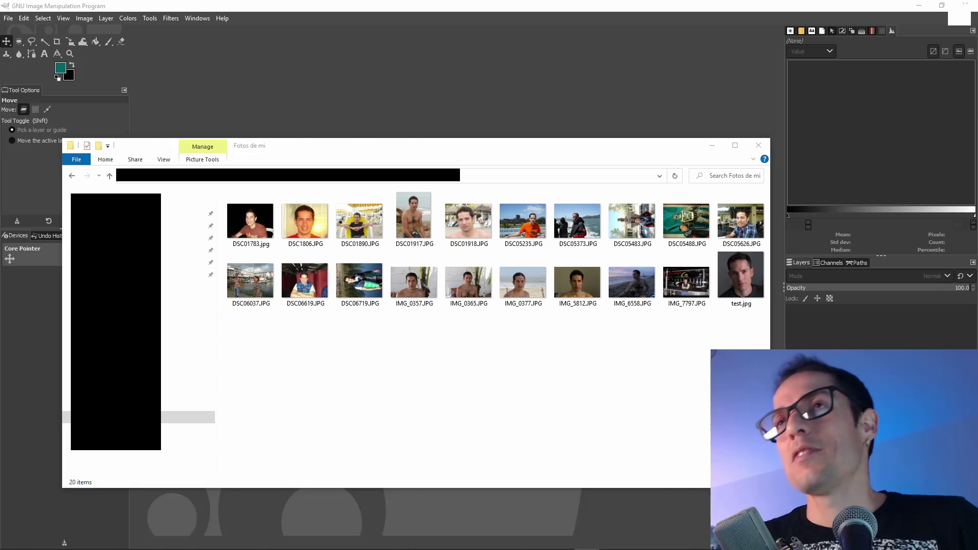
# In GIMP, create a new image 512 px wide and 512 px high
pyautogui.click(9, 18)
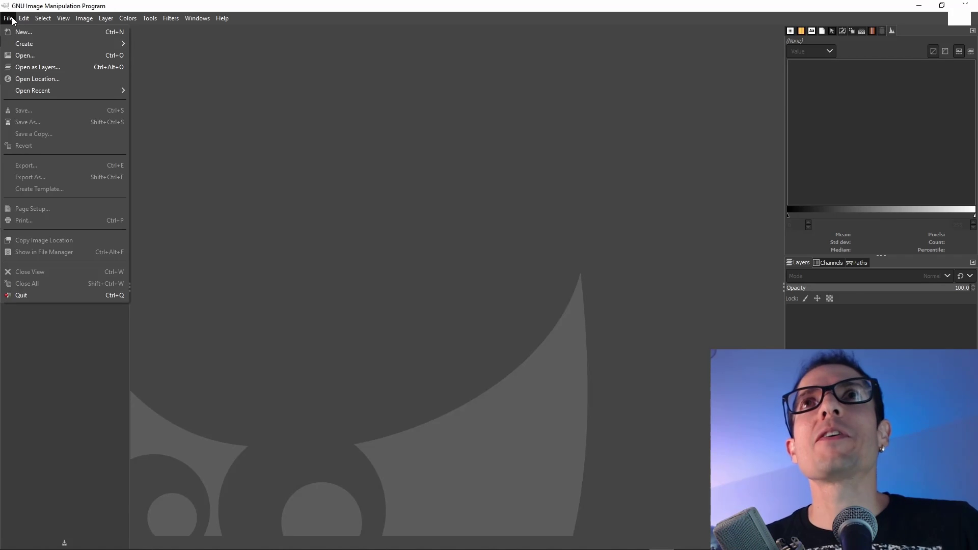
pyautogui.click(21, 32)
pyautogui.moveTo(270, 154); pyautogui.dragTo(195, 151)
pyautogui.write('512')
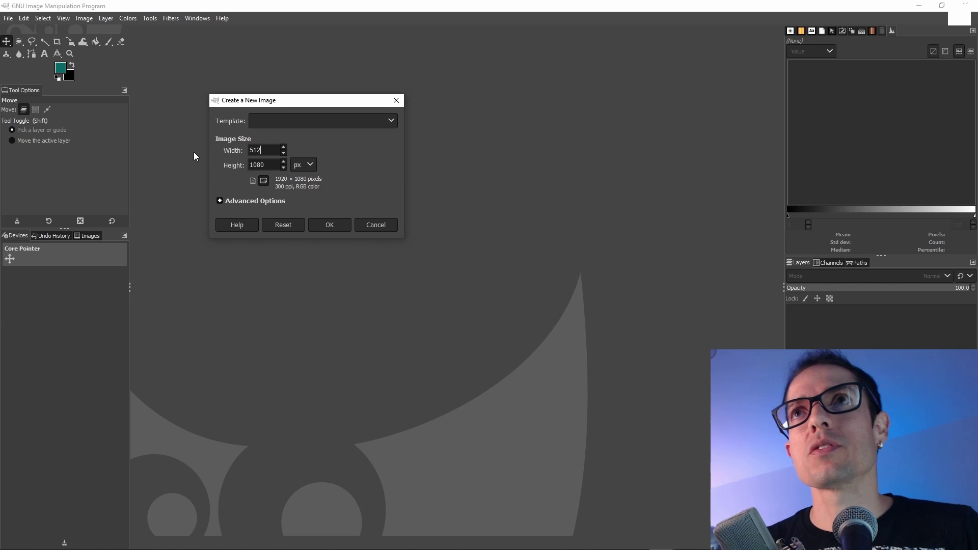
pyautogui.moveTo(272, 166); pyautogui.dragTo(197, 168)
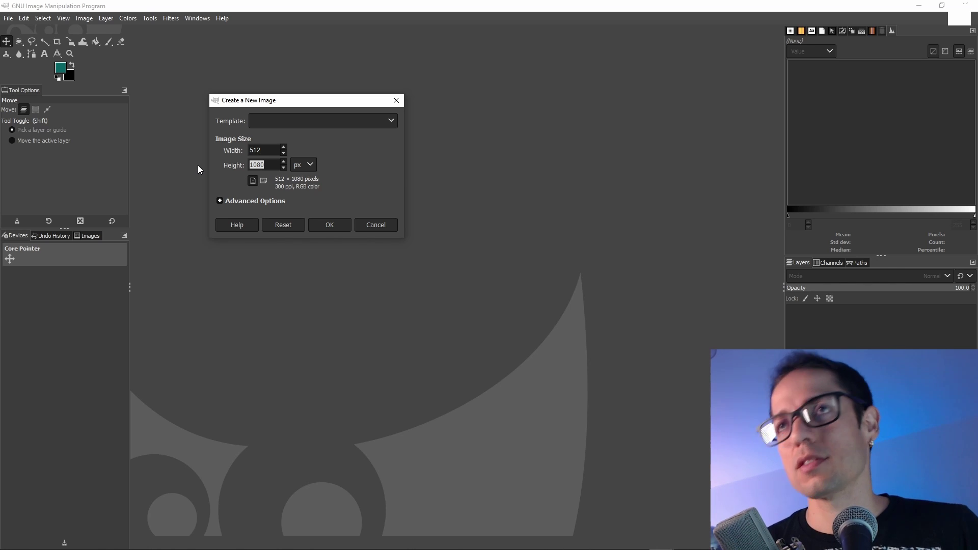
pyautogui.write('512')
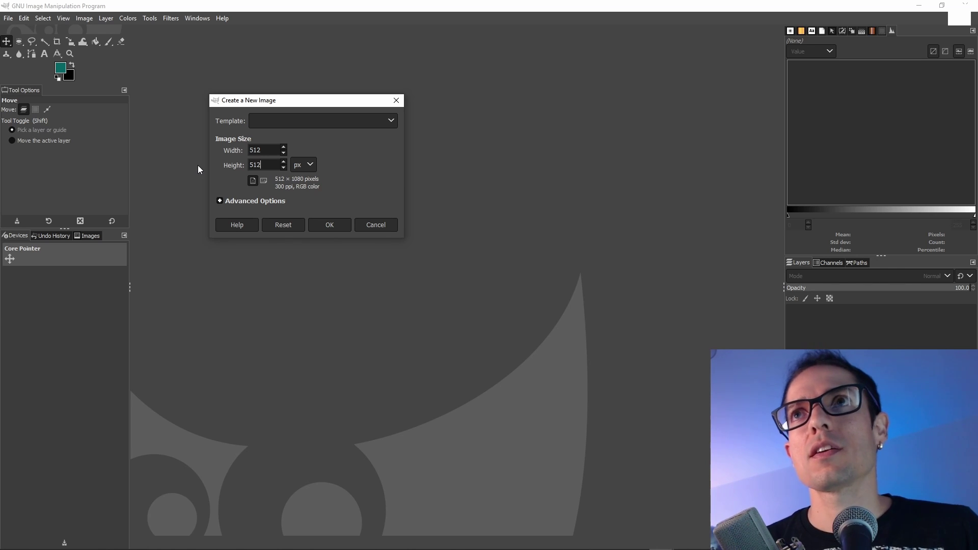
pyautogui.click(329, 224)
# Add DSC01783.jpg from the Fotos de mi folder to the new image as a layer
pyautogui.hotkey('alt', 'Tab')
pyautogui.moveTo(386, 155); pyautogui.dragTo(437, 370)
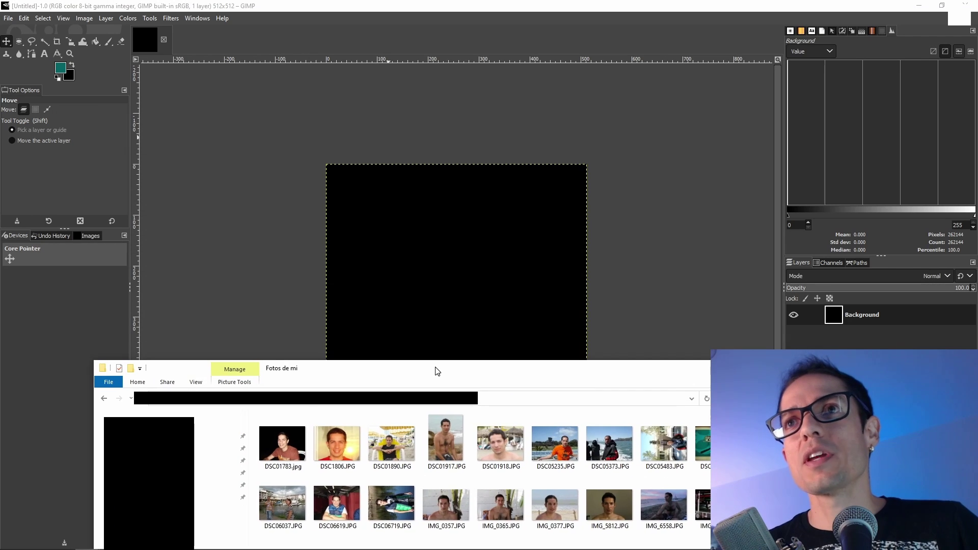
pyautogui.click(286, 457)
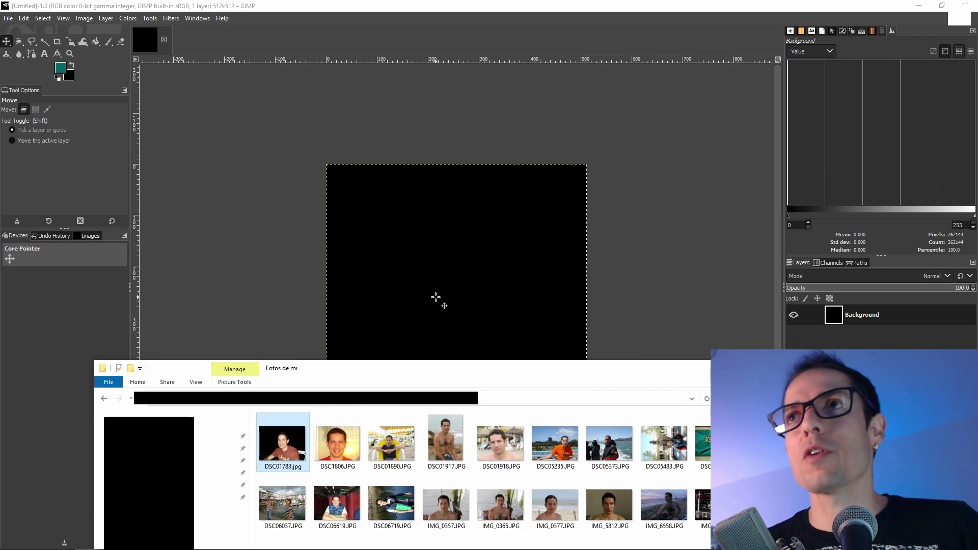
pyautogui.moveTo(436, 297); pyautogui.dragTo(436, 297)
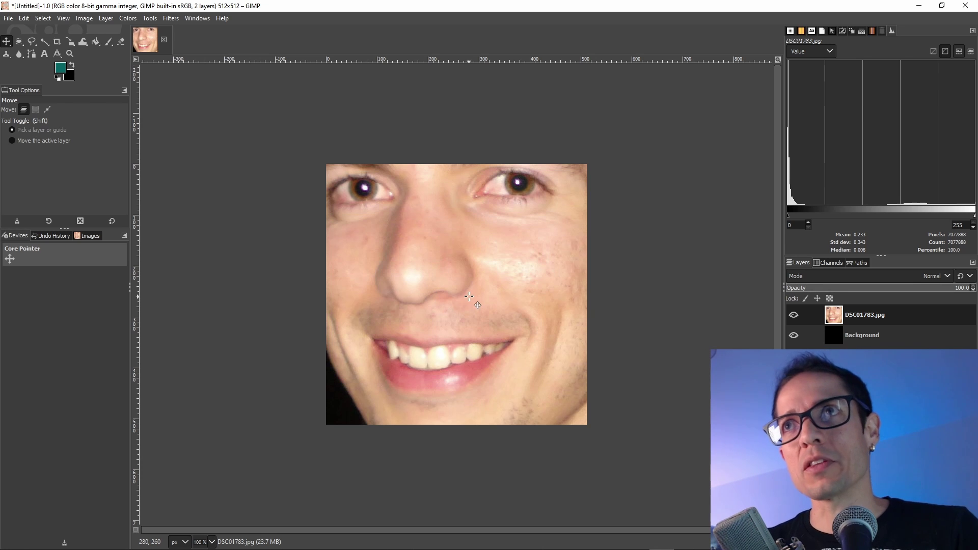
# Scale the DSC01783.jpg layer down to 756 × 567 px and place it so the face sits within the square canvas
pyautogui.scroll(-4, 469, 297)
pyautogui.click(71, 42)
pyautogui.moveTo(270, 151); pyautogui.dragTo(564, 370)
pyautogui.moveTo(614, 407); pyautogui.dragTo(463, 302)
pyautogui.press('1')
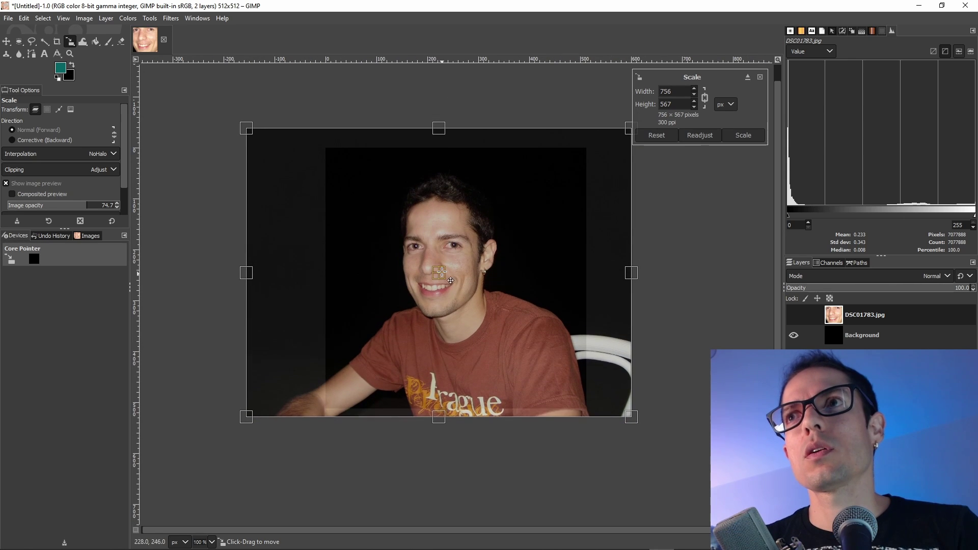
pyautogui.press('Return')
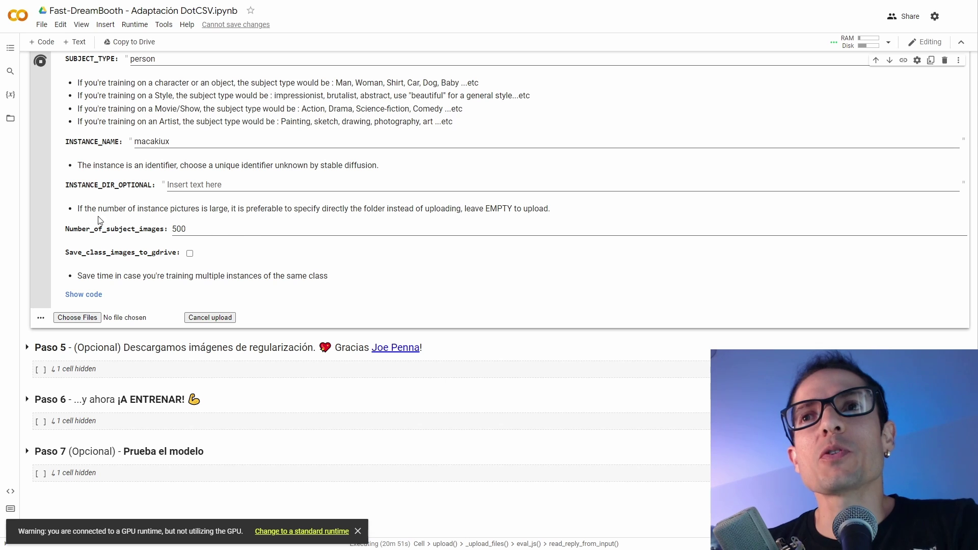
# Back in the Colab notebook, upload 001.jpg from the Fotos de mi folder to the waiting Paso 4 cell
pyautogui.click(77, 318)
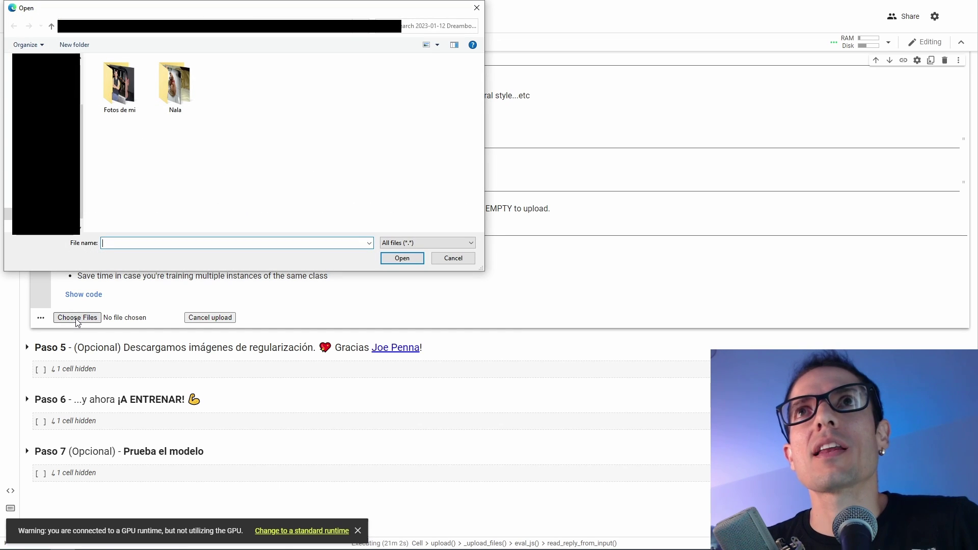
pyautogui.doubleClick(124, 92)
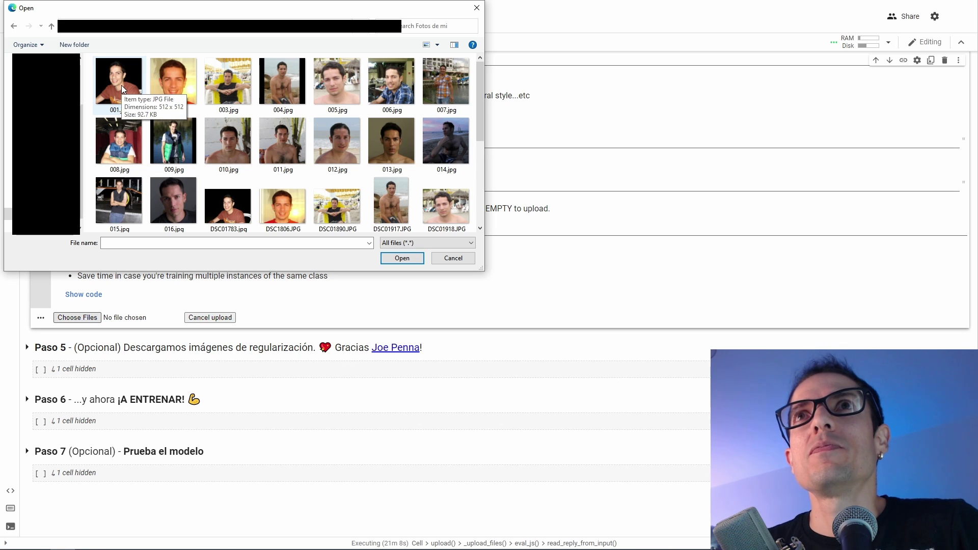
pyautogui.click(120, 84)
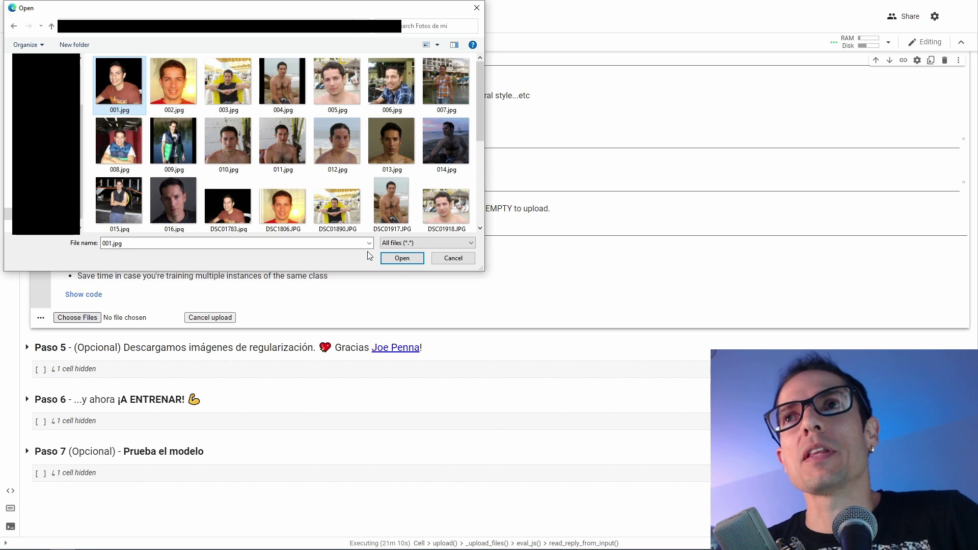
pyautogui.click(401, 259)
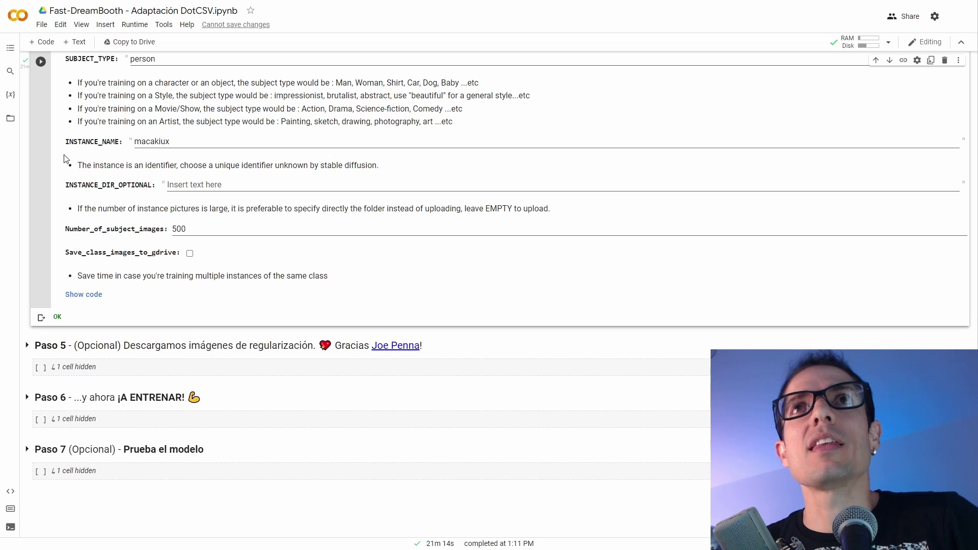
# Upload 002.jpg through 016.jpg into the runtime's data/macakiux folder and check the folder's contents
pyautogui.click(10, 120)
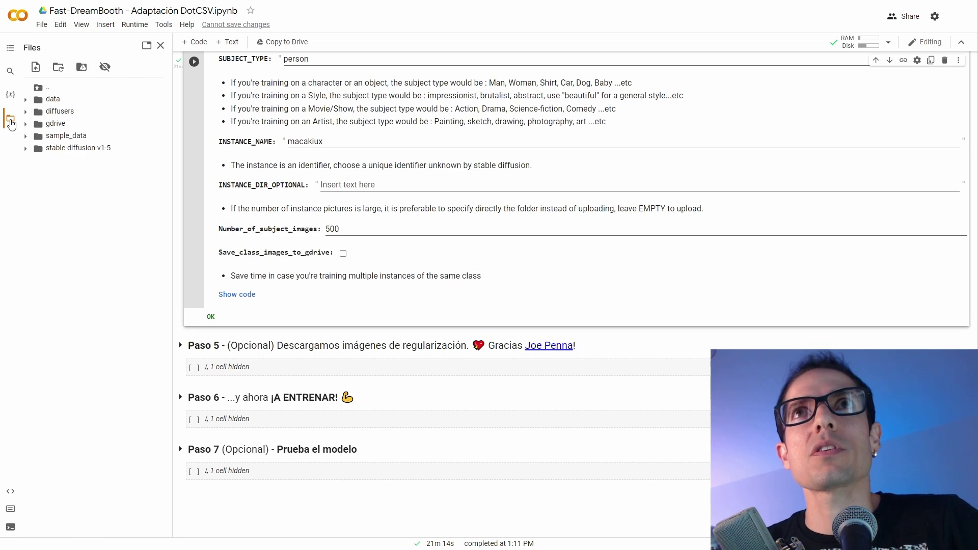
pyautogui.click(44, 104)
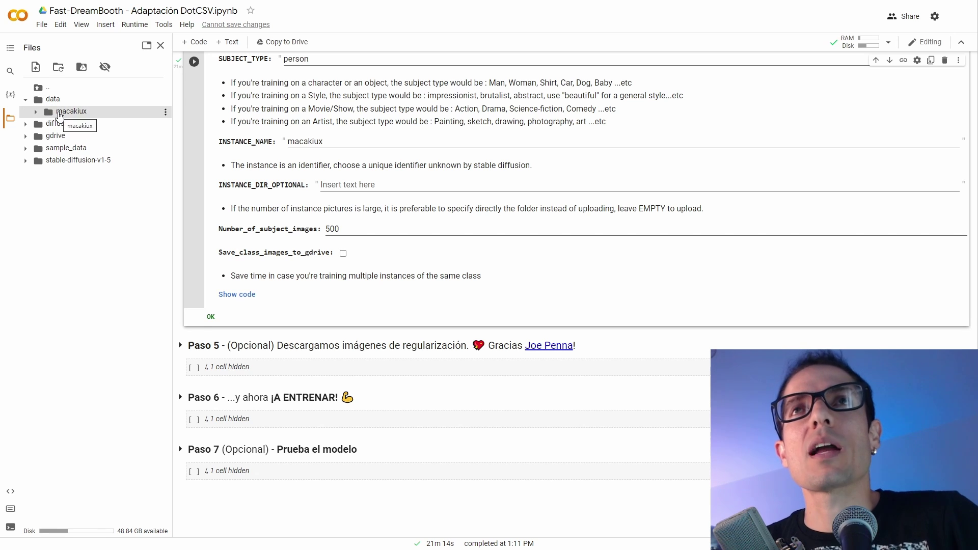
pyautogui.rightClick(59, 113)
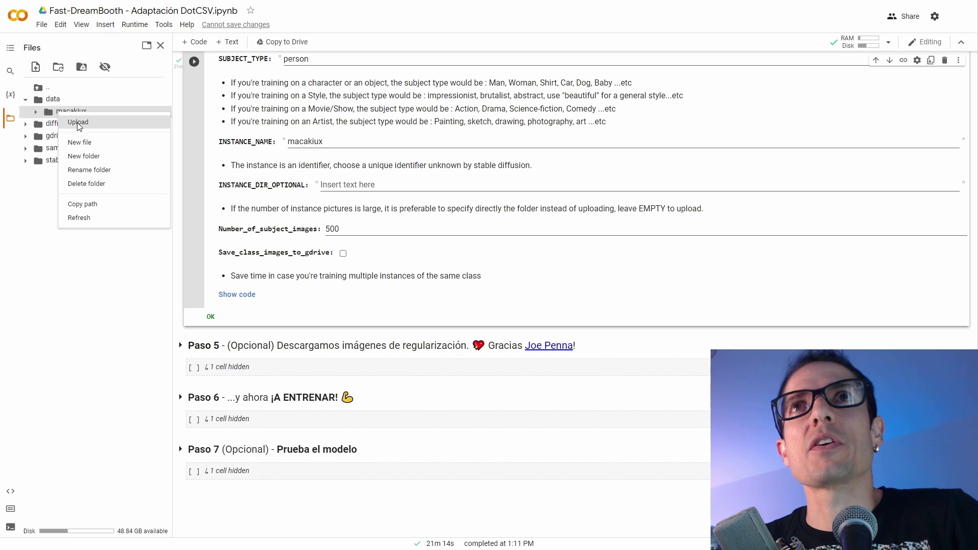
pyautogui.click(79, 125)
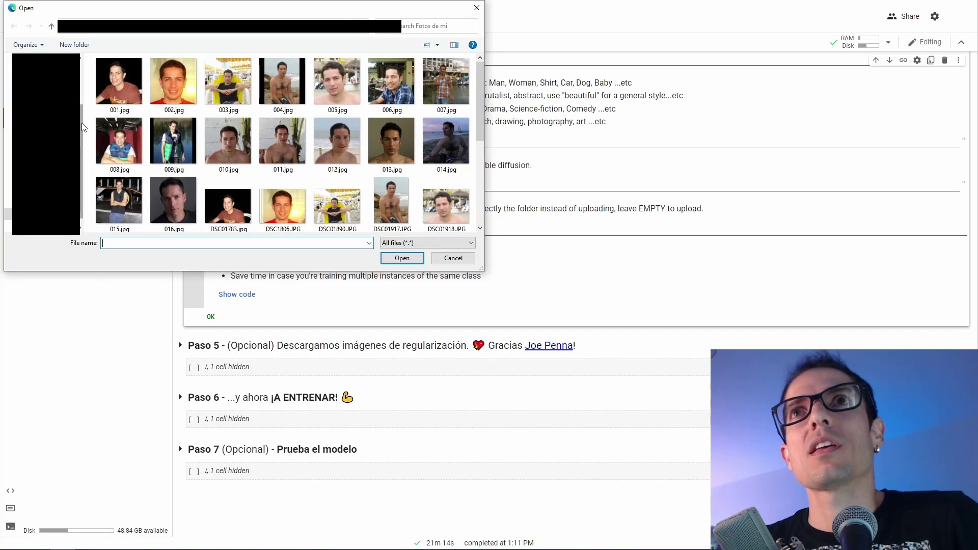
pyautogui.click(179, 78)
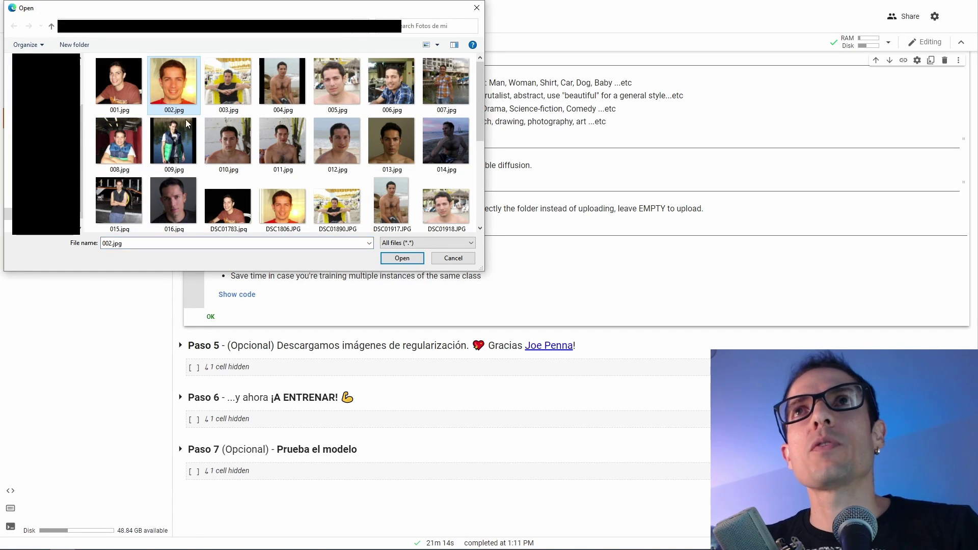
pyautogui.keyDown('shift'); pyautogui.click(177, 207); pyautogui.keyUp('shift')
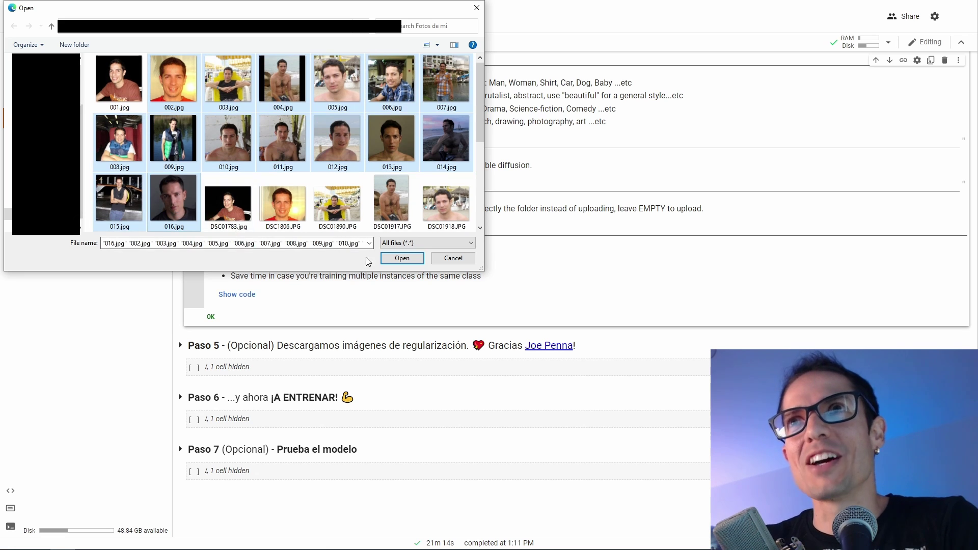
pyautogui.click(404, 260)
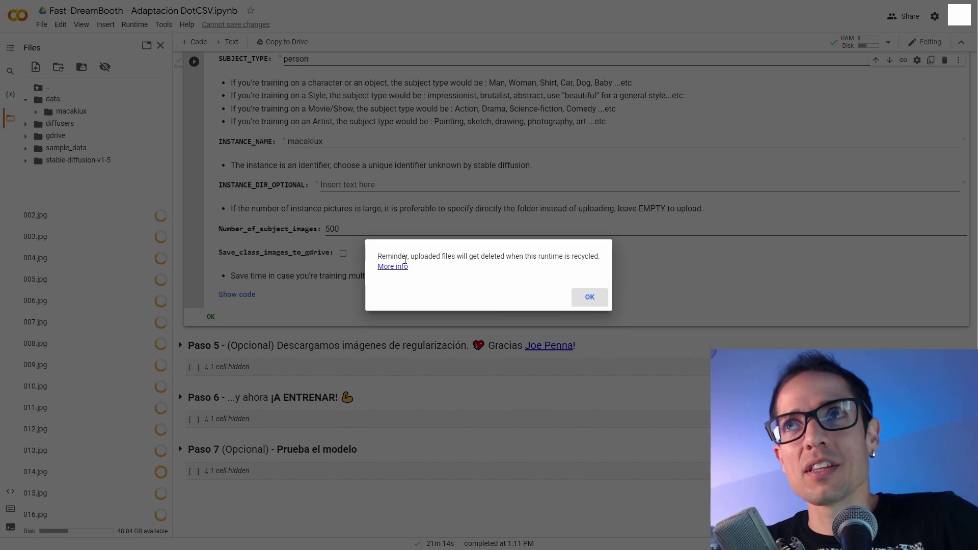
pyautogui.click(589, 300)
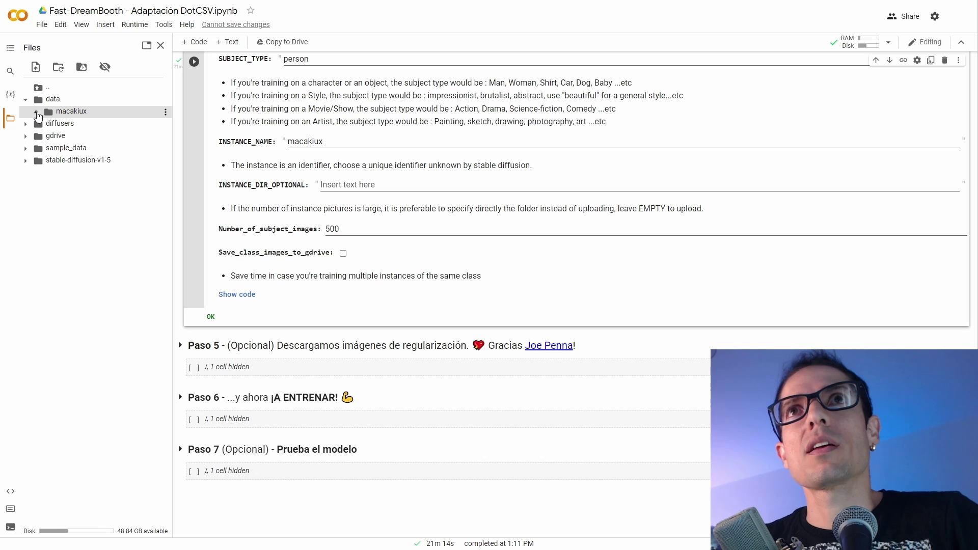
pyautogui.click(36, 112)
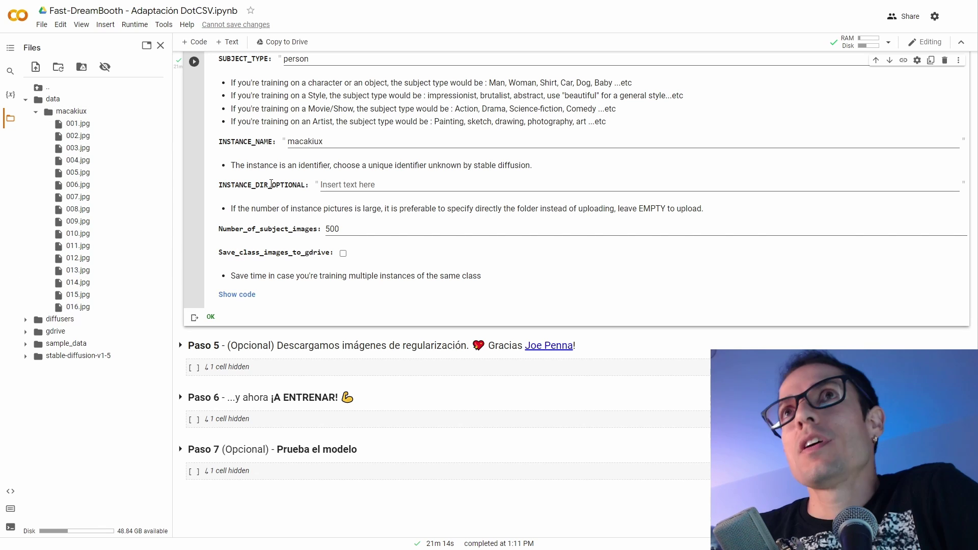
pyautogui.click(161, 45)
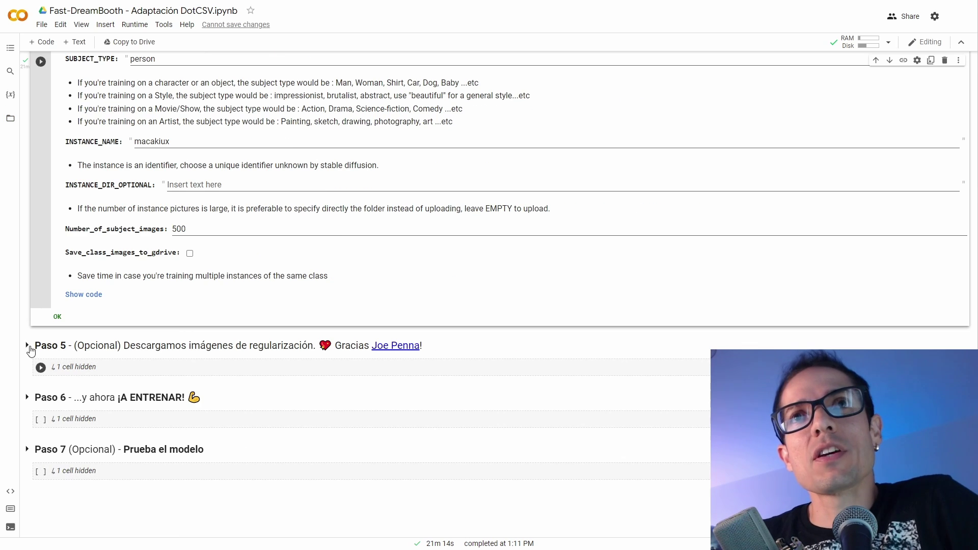
# Expand Paso 5, compare its image sets with the Paso 4 SUBJECT_TYPE, and run it with the person_ddim dataset
pyautogui.click(27, 347)
pyautogui.scroll(-3, 34, 390)
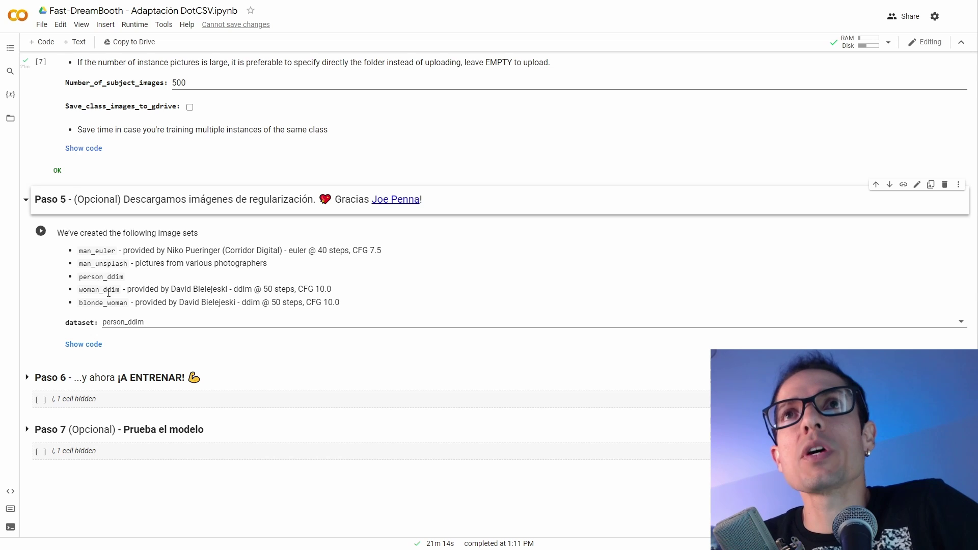
pyautogui.scroll(7, 107, 289)
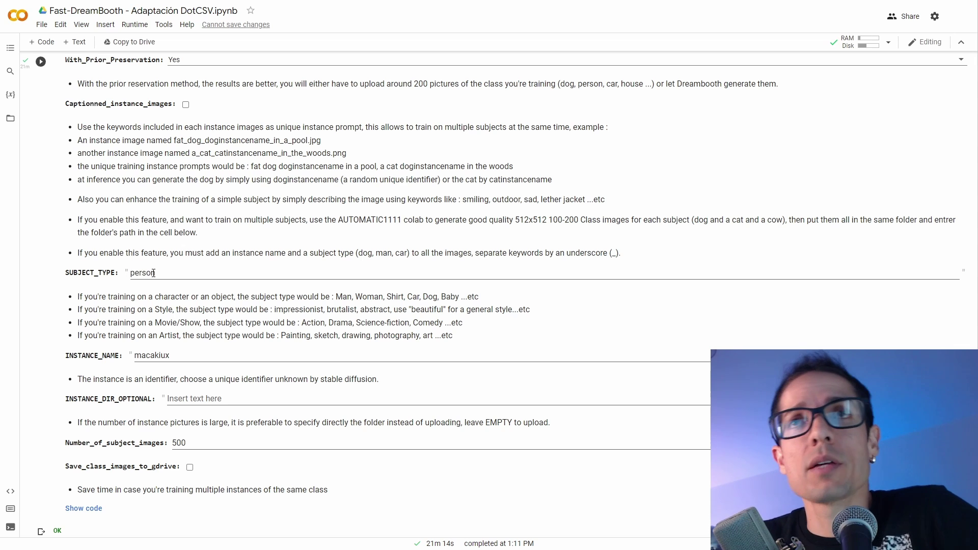
pyautogui.scroll(-10, 132, 275)
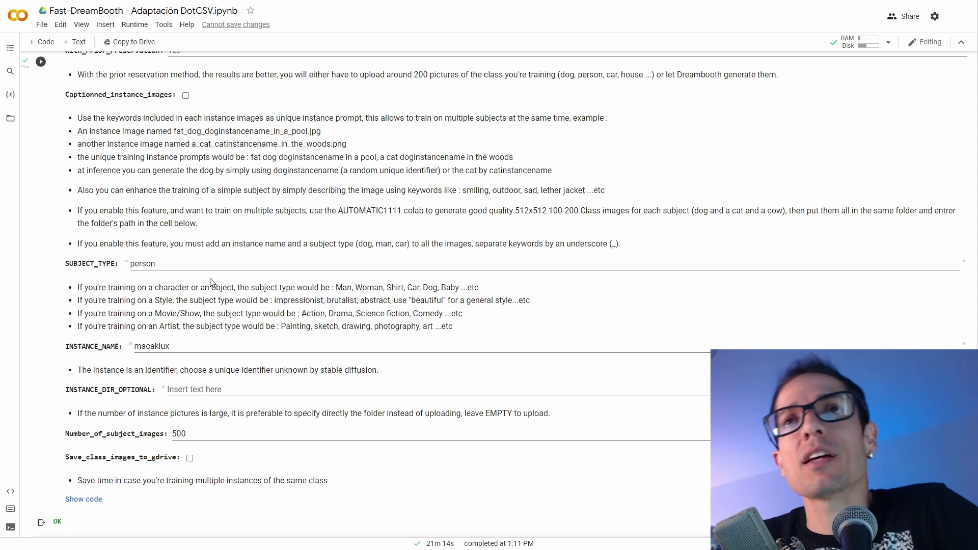
pyautogui.scroll(4, 203, 296)
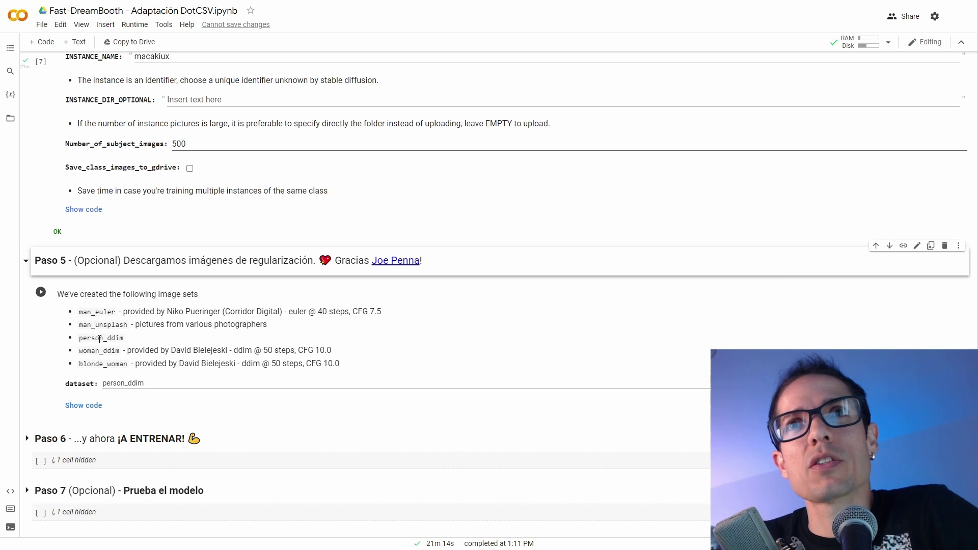
pyautogui.click(99, 340)
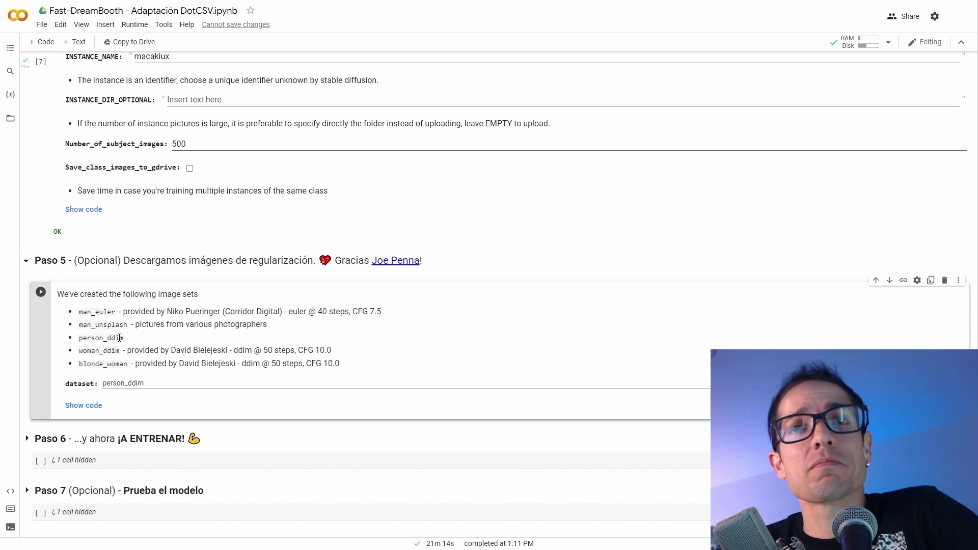
pyautogui.click(41, 292)
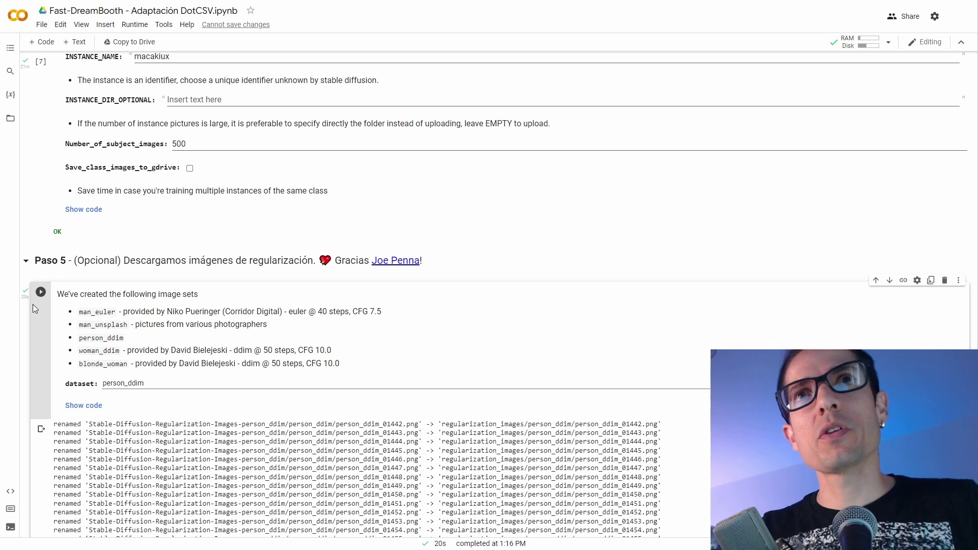
# Expand Paso 6, run its training cell with fp16 and 1600 Training_Steps, and reveal its code down to the output
pyautogui.scroll(-10, 29, 296)
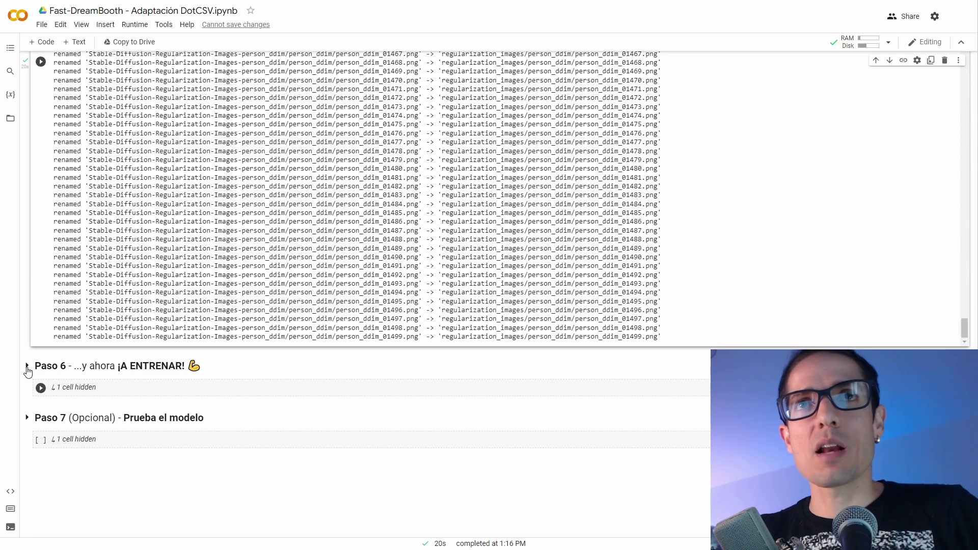
pyautogui.click(27, 366)
pyautogui.scroll(-4, 242, 406)
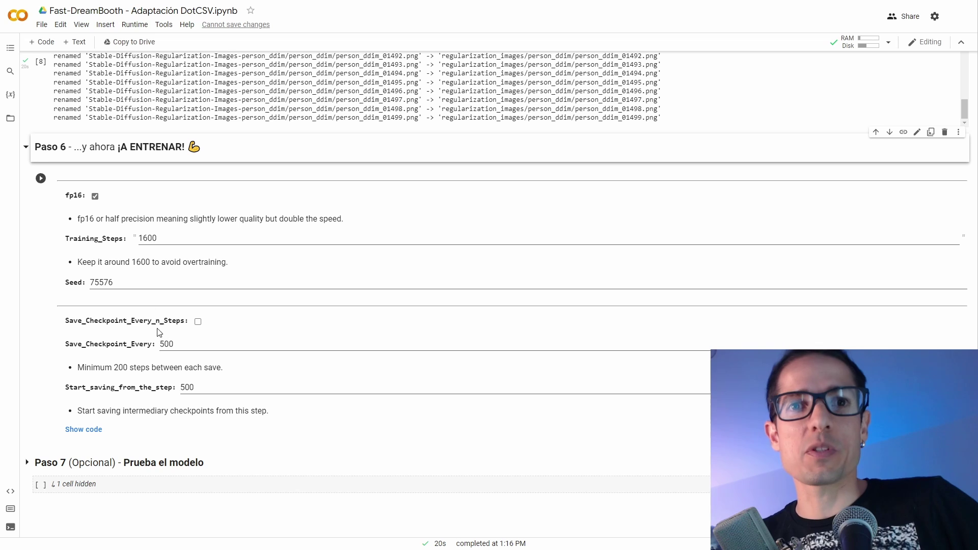
pyautogui.click(41, 178)
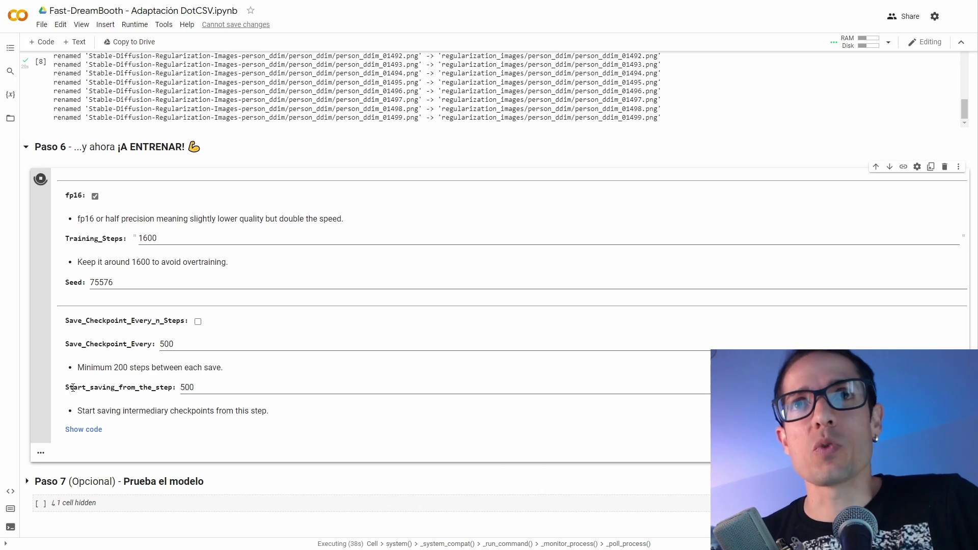
pyautogui.click(92, 433)
pyautogui.scroll(-10, 202, 398)
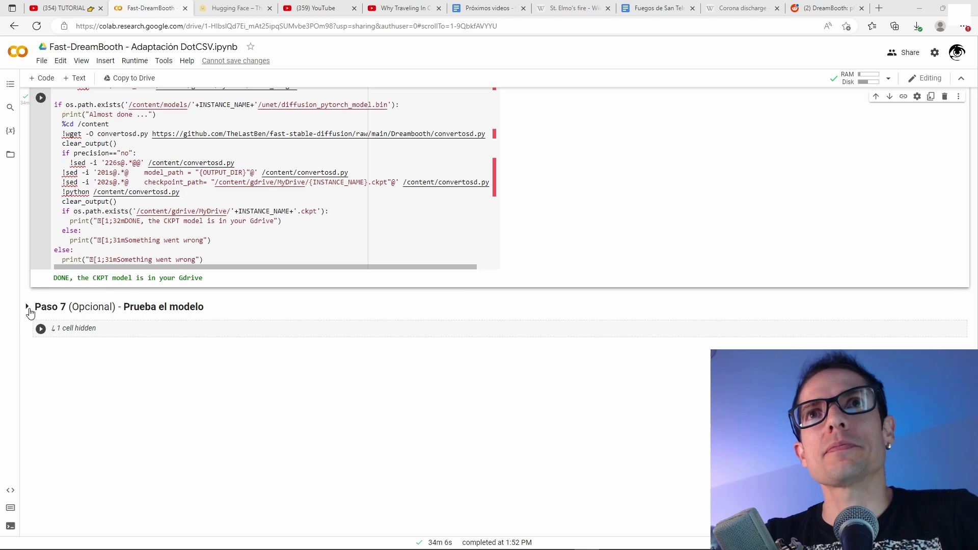
# Expand Paso 7, run its model test cell, and open the local URL in a new tab, continuing past the tunnel reminder
pyautogui.click(28, 307)
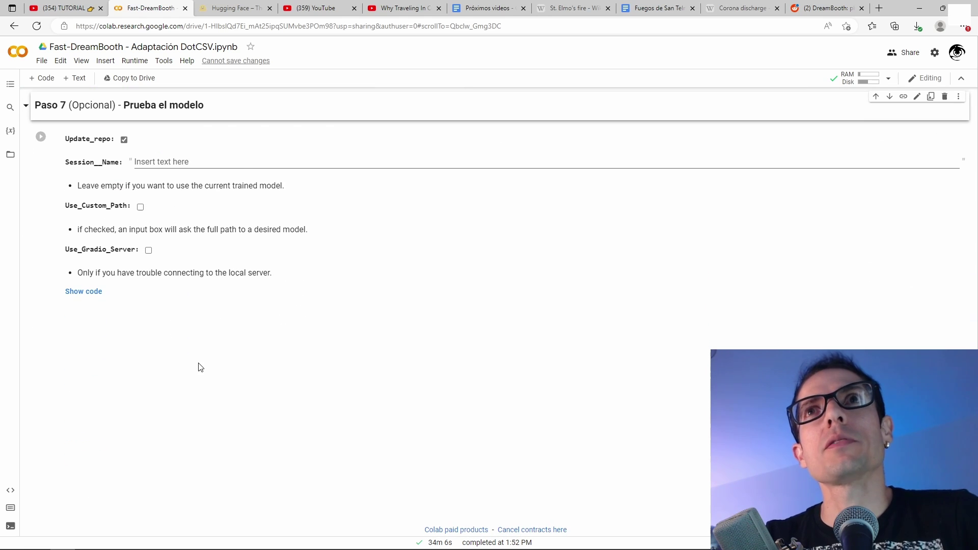
pyautogui.click(41, 138)
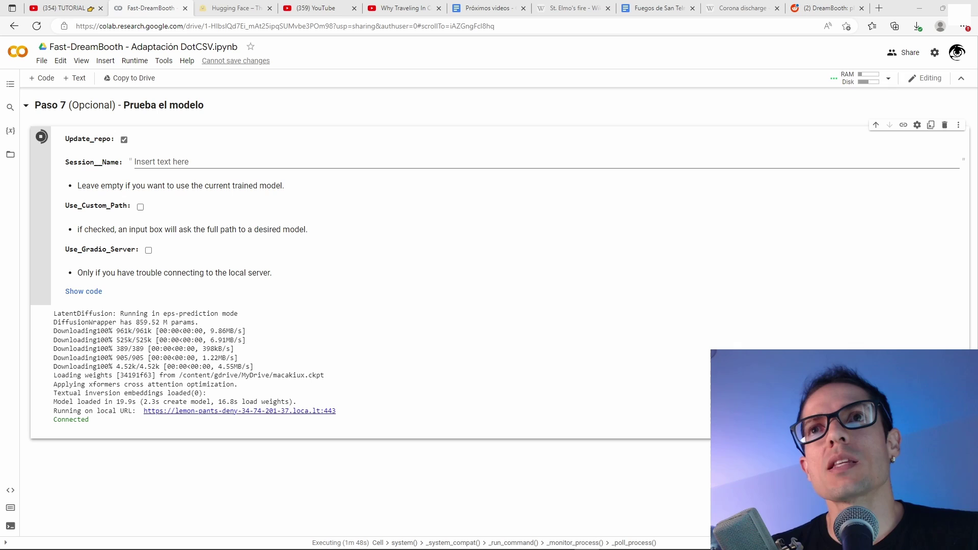
pyautogui.rightClick(243, 417)
pyautogui.click(313, 244)
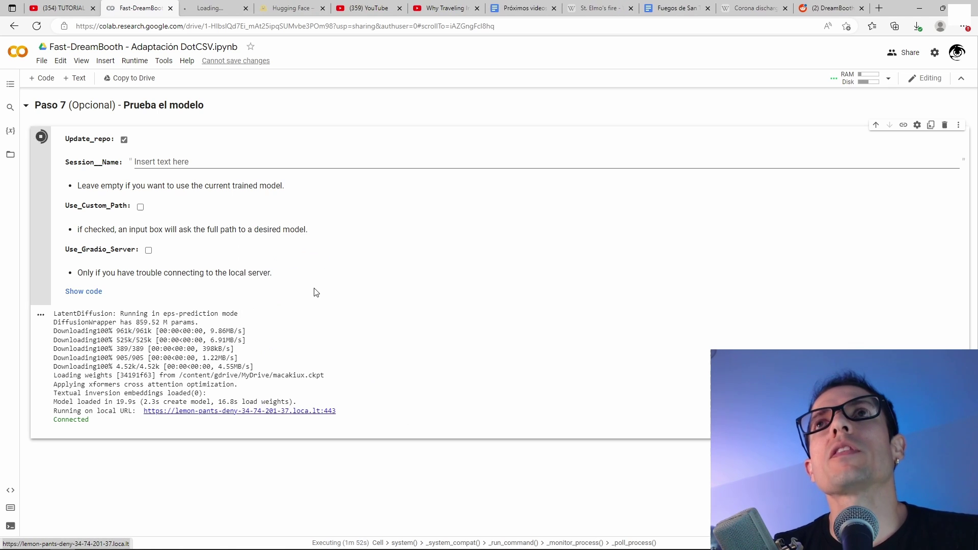
pyautogui.click(224, 13)
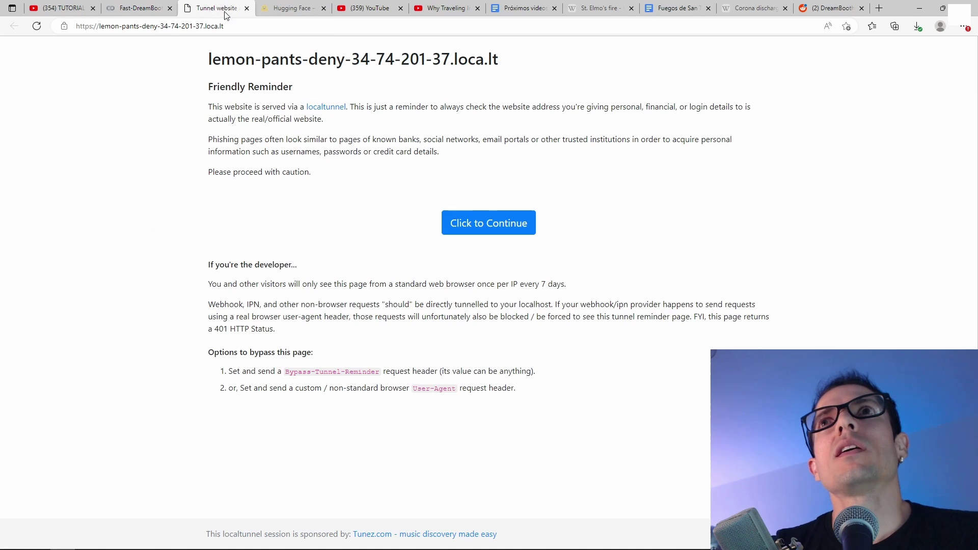
pyautogui.click(504, 228)
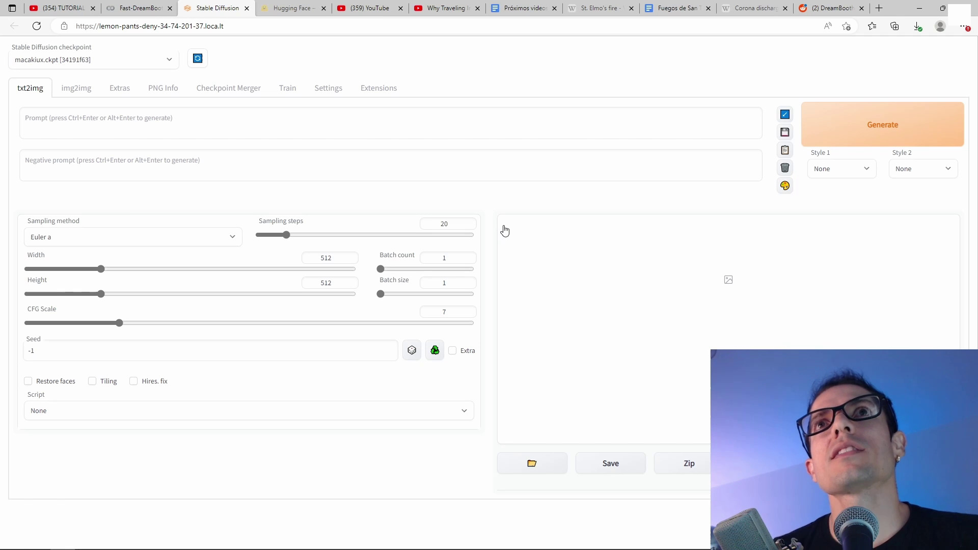
# Generate a txt2img image from the prompt "Image of macakiux in space."
pyautogui.click(191, 118)
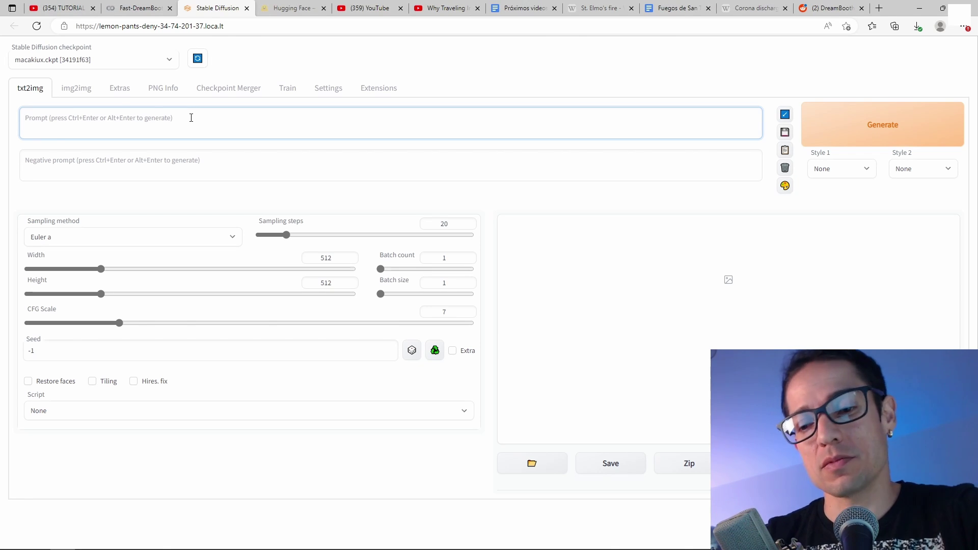
pyautogui.write('Image of macakiux in ')
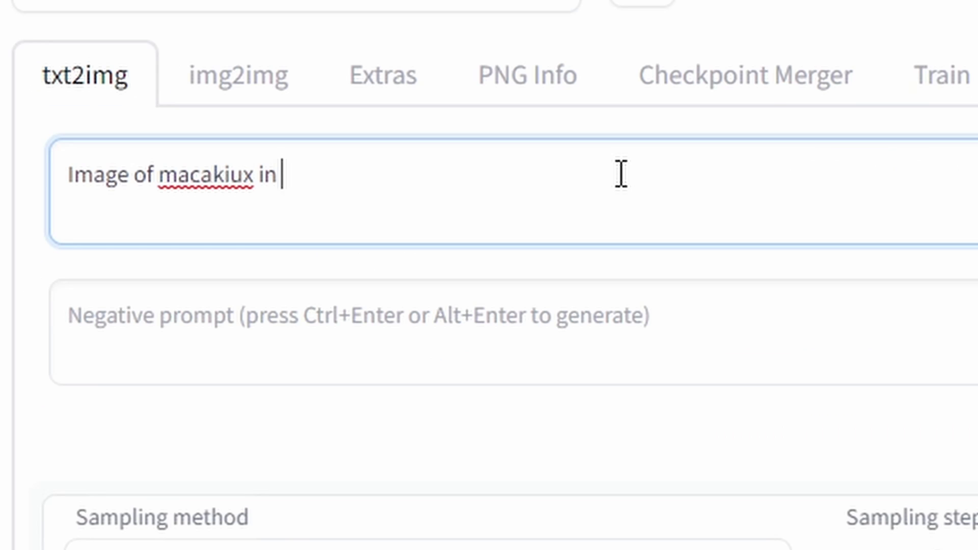
pyautogui.write('space.')
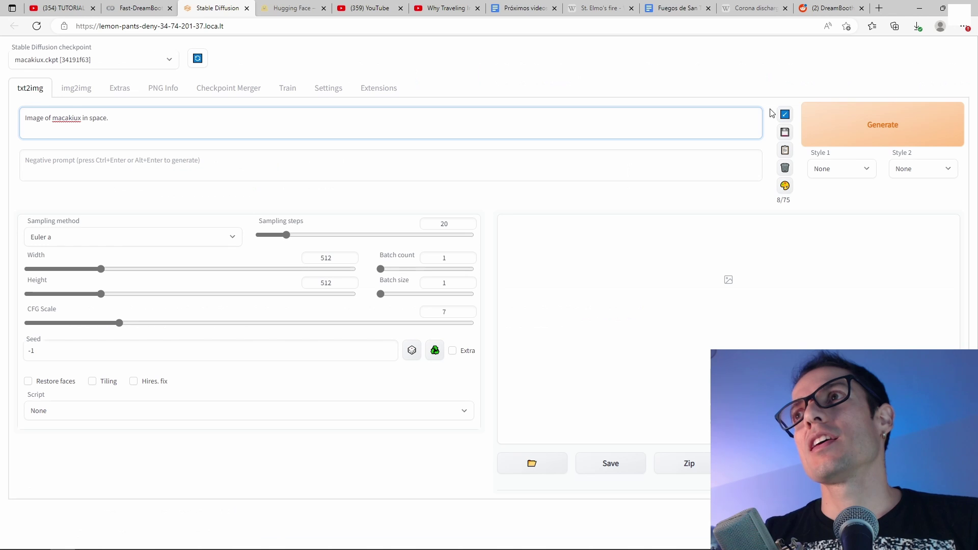
pyautogui.click(893, 130)
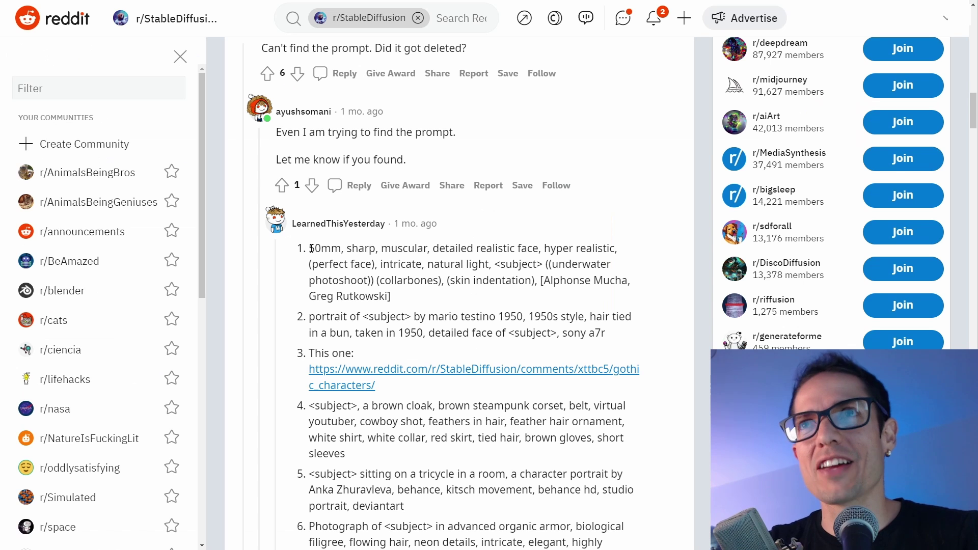
# Replace the prompt with the first Reddit prompt (50mm, underwater photoshoot) and put "Macakiux, " in front of it
pyautogui.moveTo(310, 248); pyautogui.dragTo(395, 302)
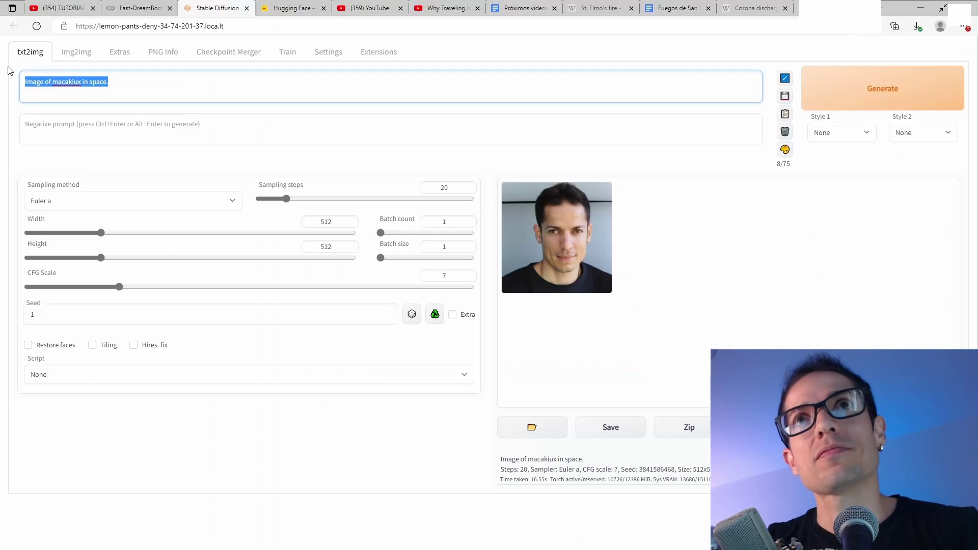
pyautogui.write('50mm, sharp, muscular, detailed realistic face, hyper realistic, (perfect face), intricate, natural light, <subject> ((underwater photoshoot)) (collarbones), (skin indentation), [Alphonse Mucha, Greg Rutkowski]')
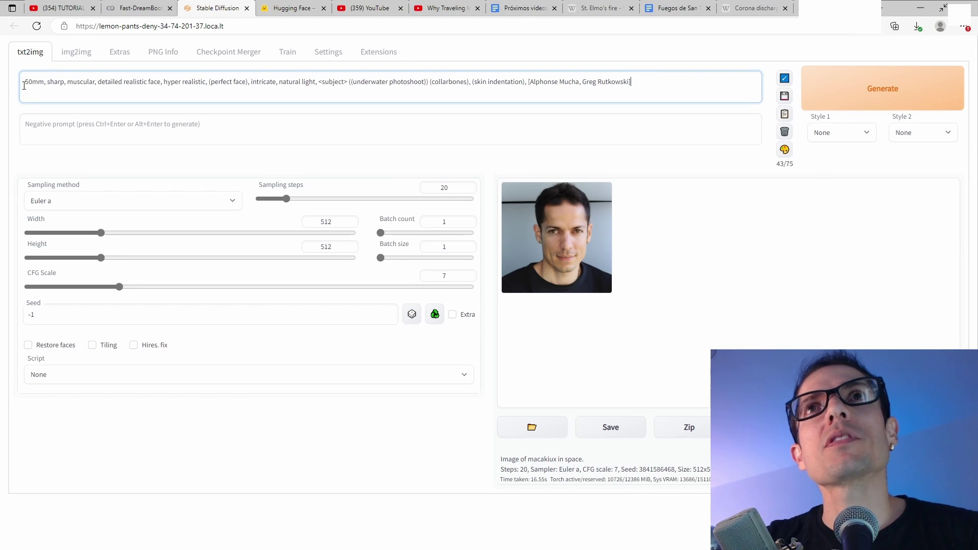
pyautogui.click(24, 85)
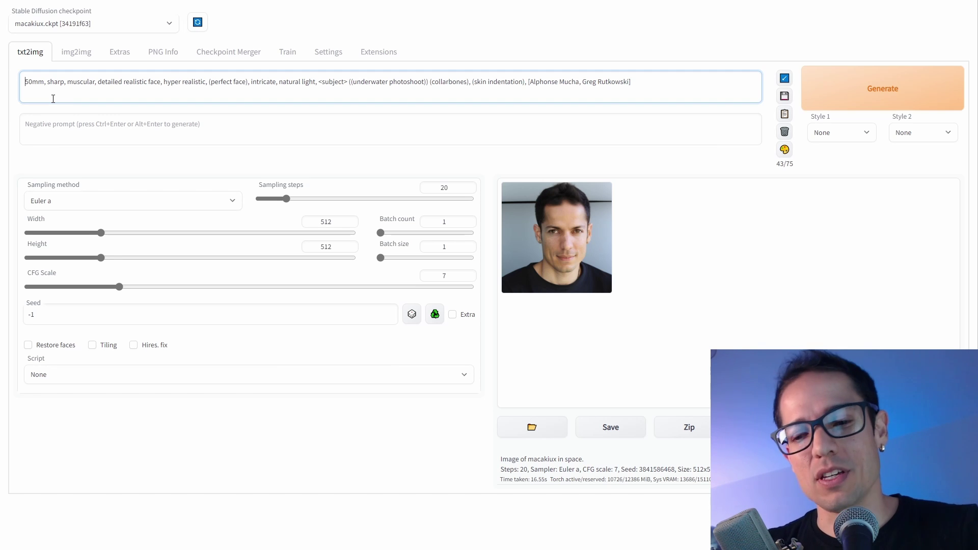
pyautogui.write('Maca')
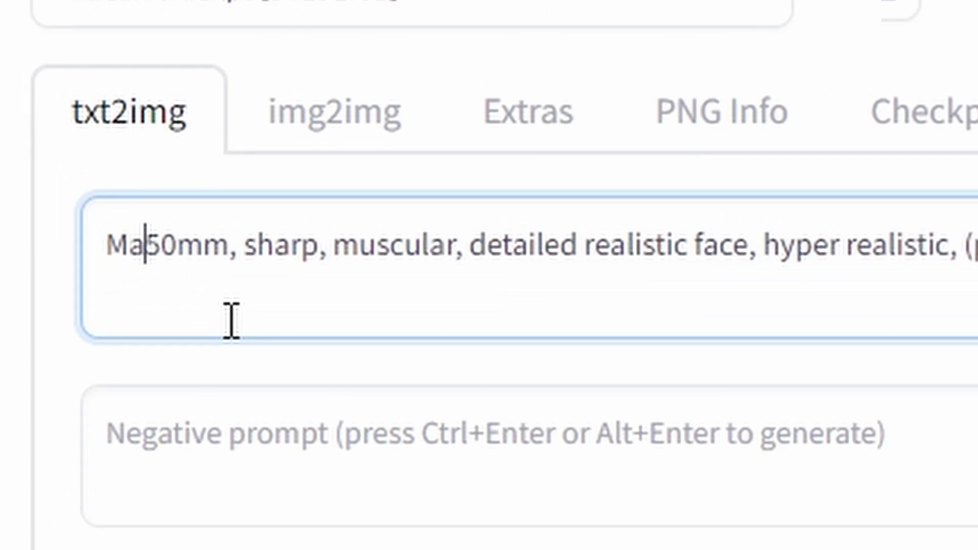
pyautogui.write('kiux')
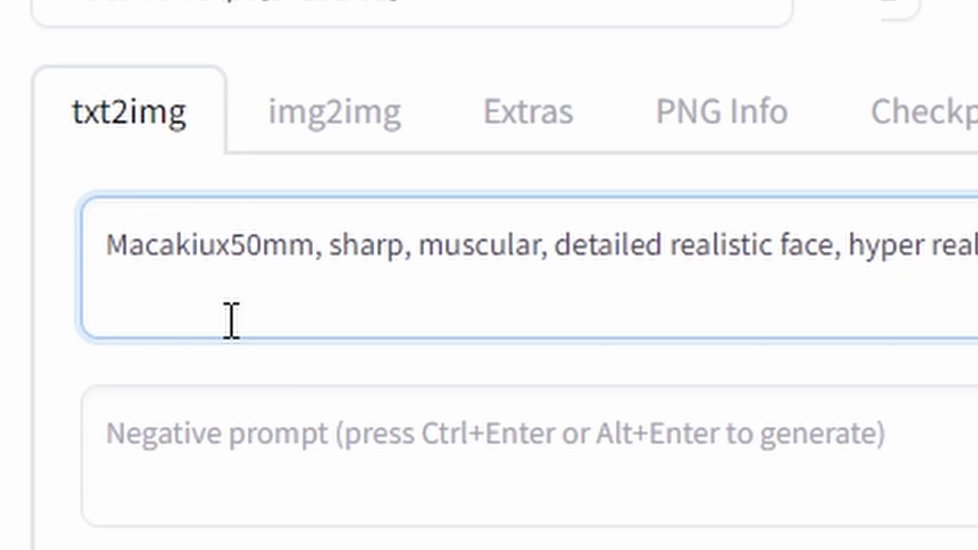
pyautogui.write(',')
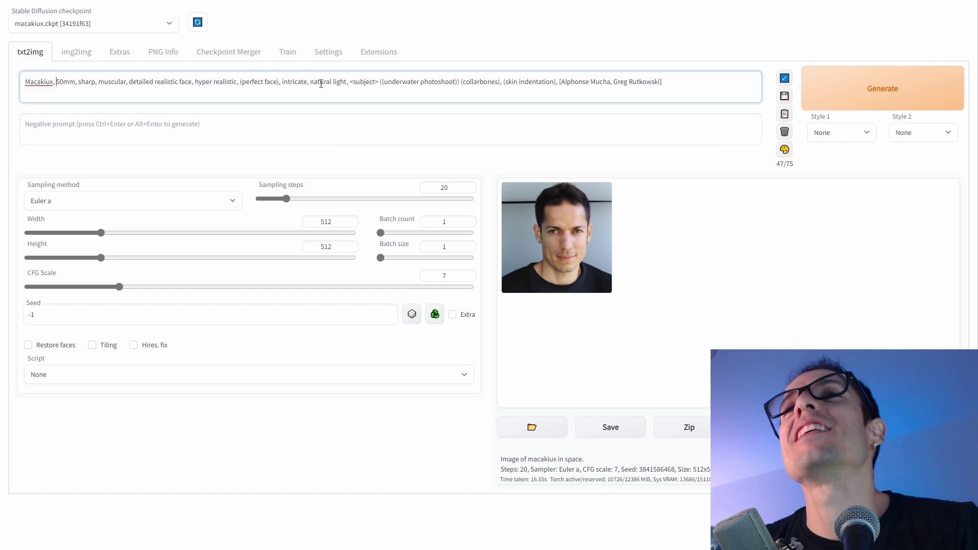
# Generate an image from the underwater photoshoot prompt and save it
pyautogui.click(383, 82)
pyautogui.press('BackSpace')
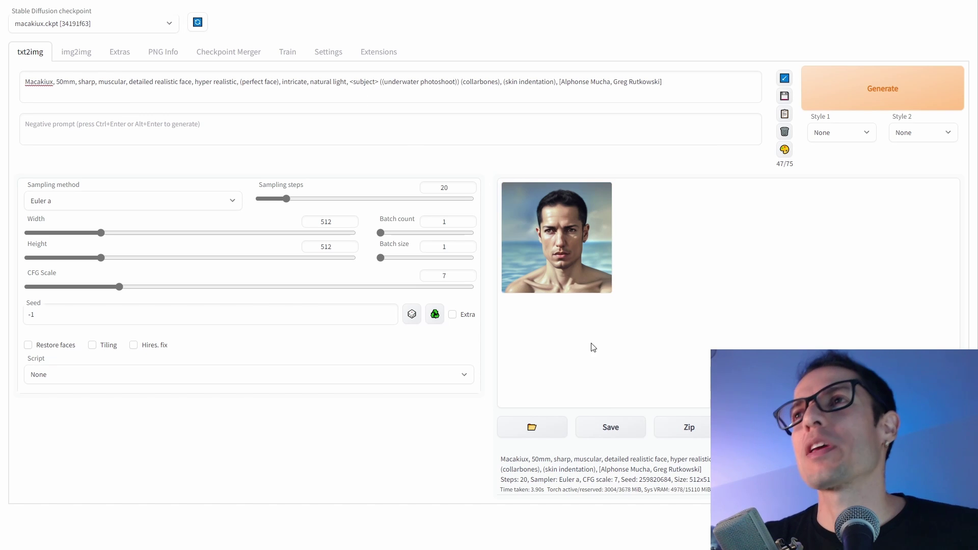
pyautogui.click(618, 430)
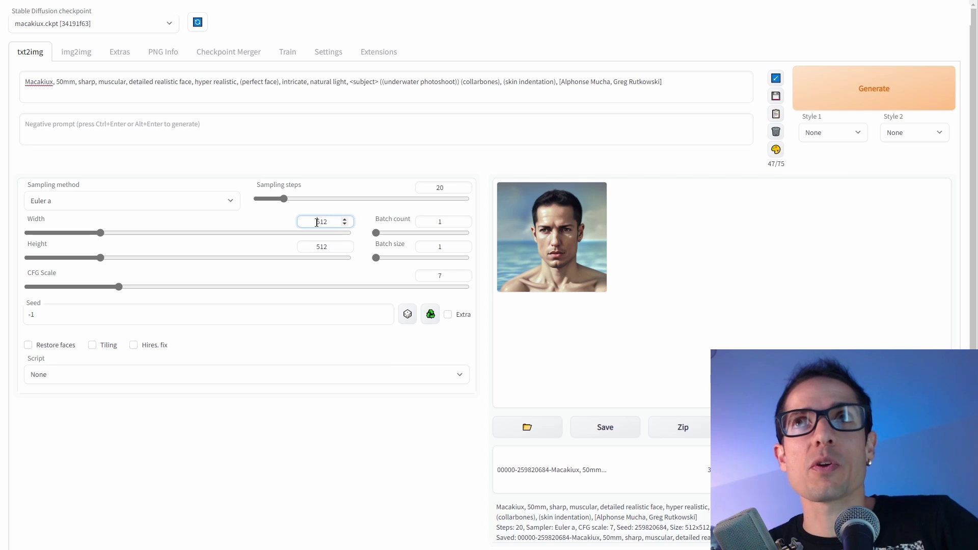
# Set the image width and height to 1024 and generate the underwater photoshoot prompt again
pyautogui.moveTo(316, 222); pyautogui.dragTo(328, 222)
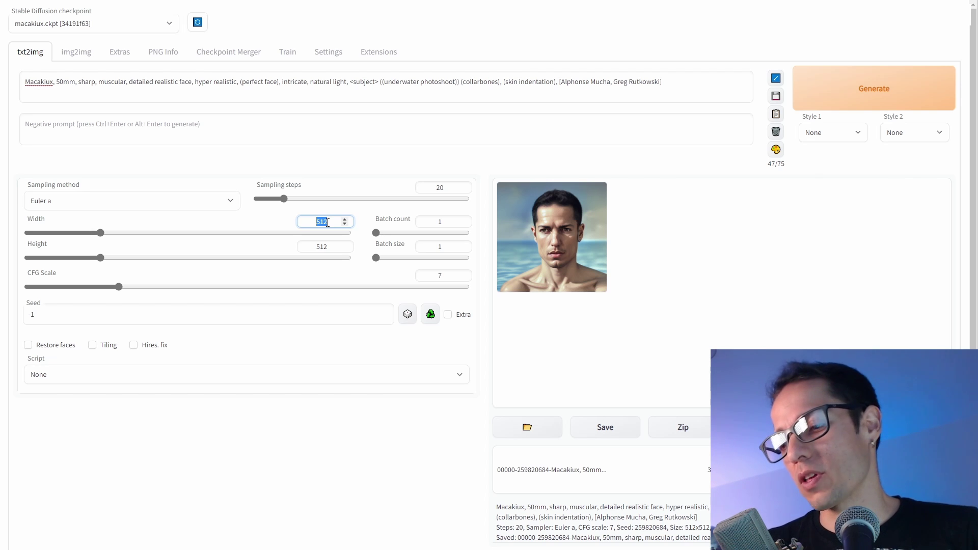
pyautogui.write('1024')
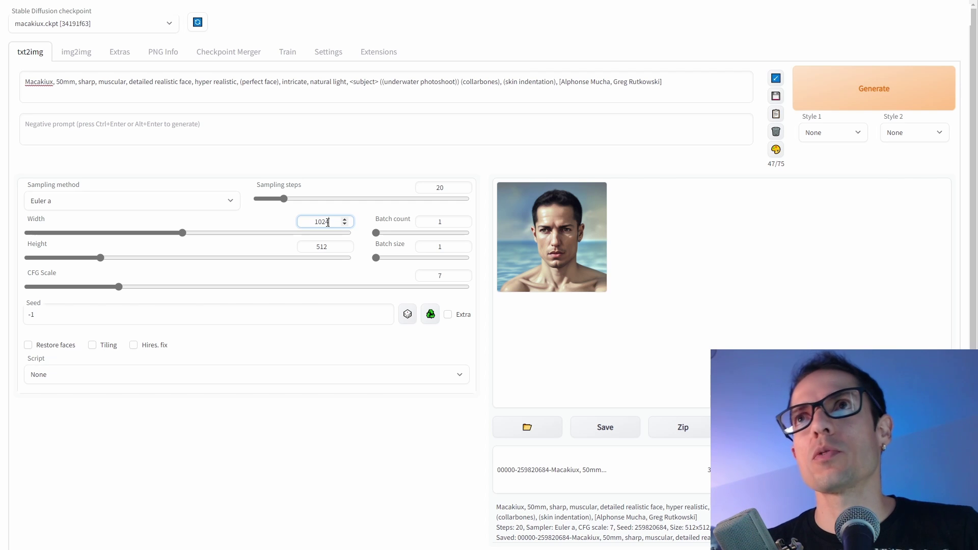
pyautogui.moveTo(315, 257); pyautogui.dragTo(182, 257)
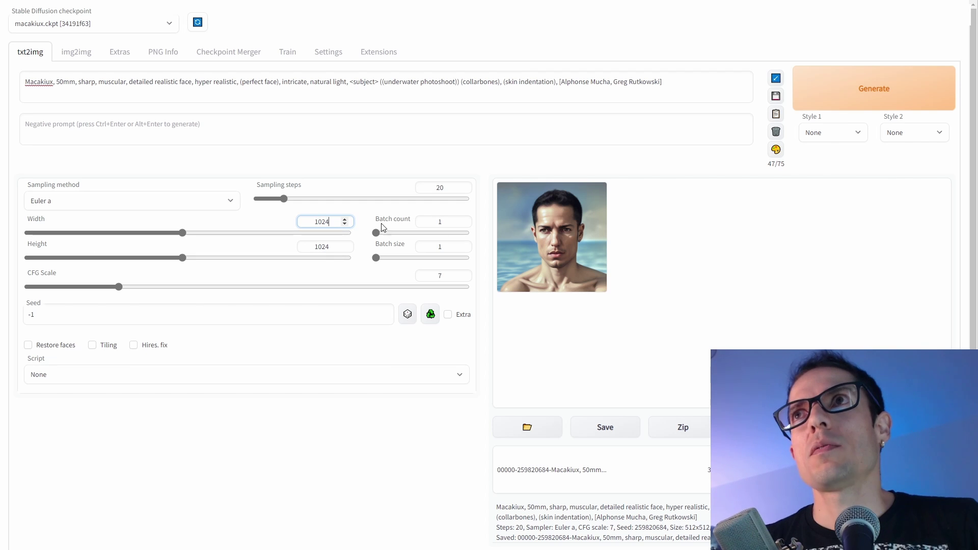
pyautogui.click(870, 91)
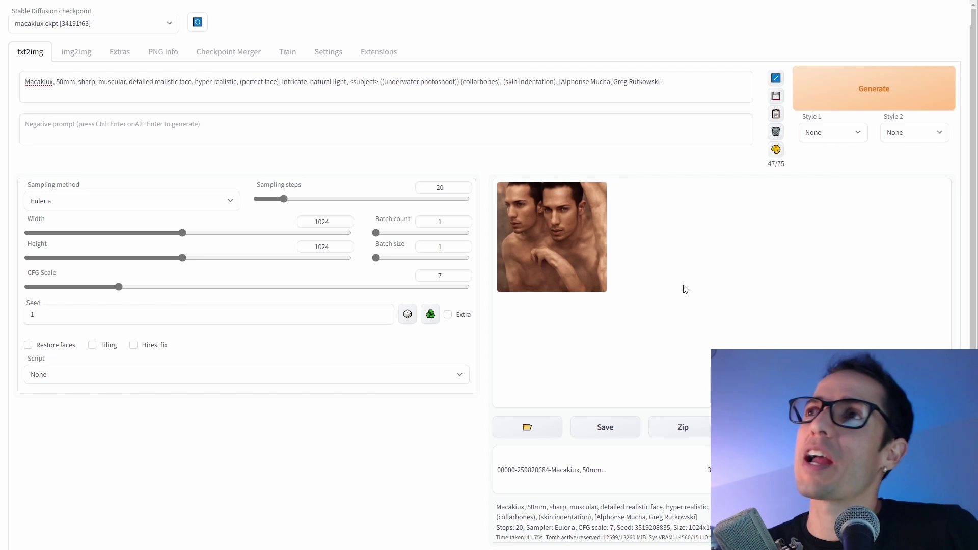
# Save the generated 1024 × 1024 image and download its file
pyautogui.moveTo(570, 257)
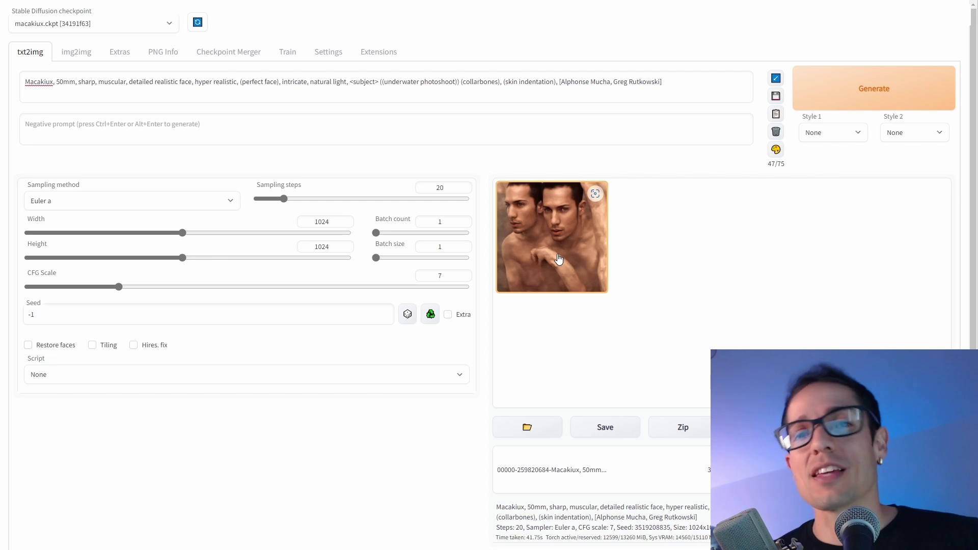
pyautogui.press('Escape')
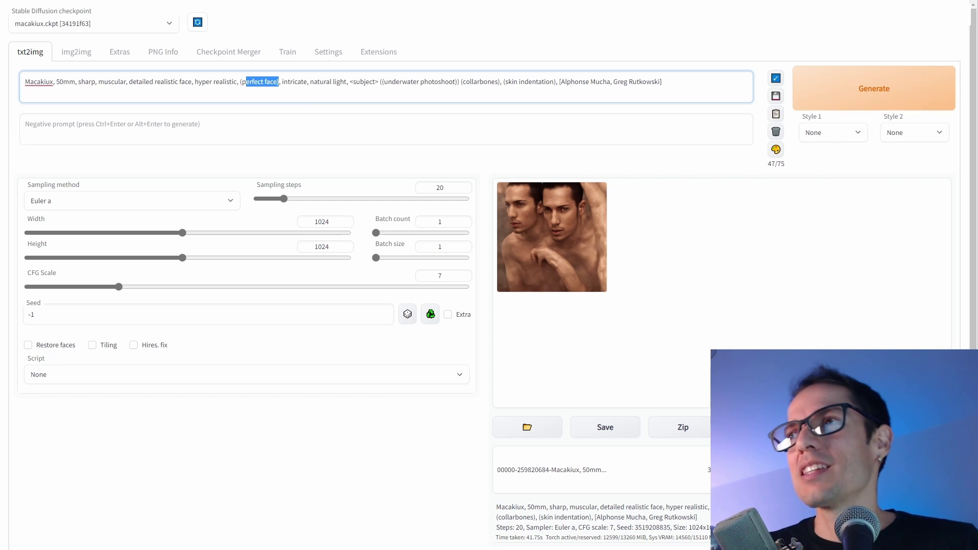
pyautogui.click(601, 427)
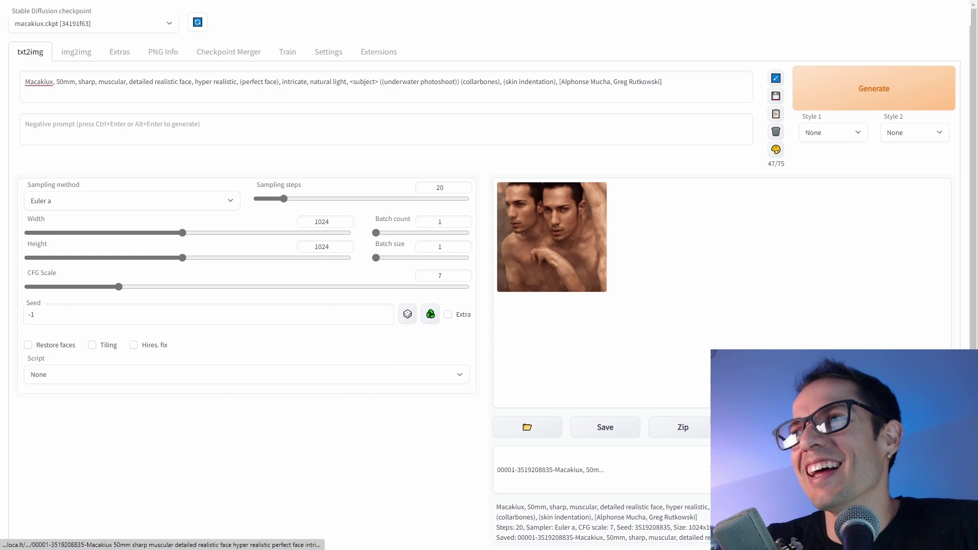
pyautogui.click(550, 469)
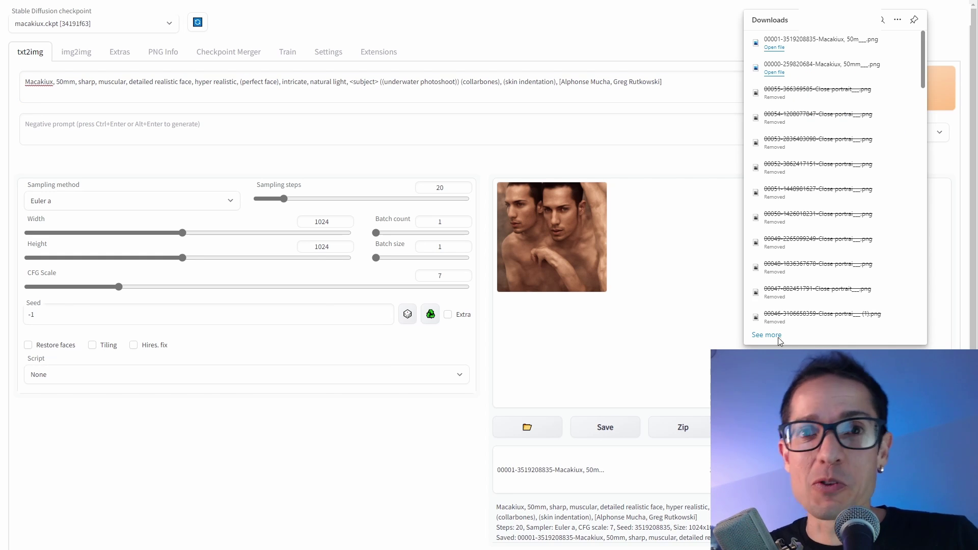
# Generate another 1024 × 1024 image from the same underwater prompt, then save and download it
pyautogui.click(866, 87)
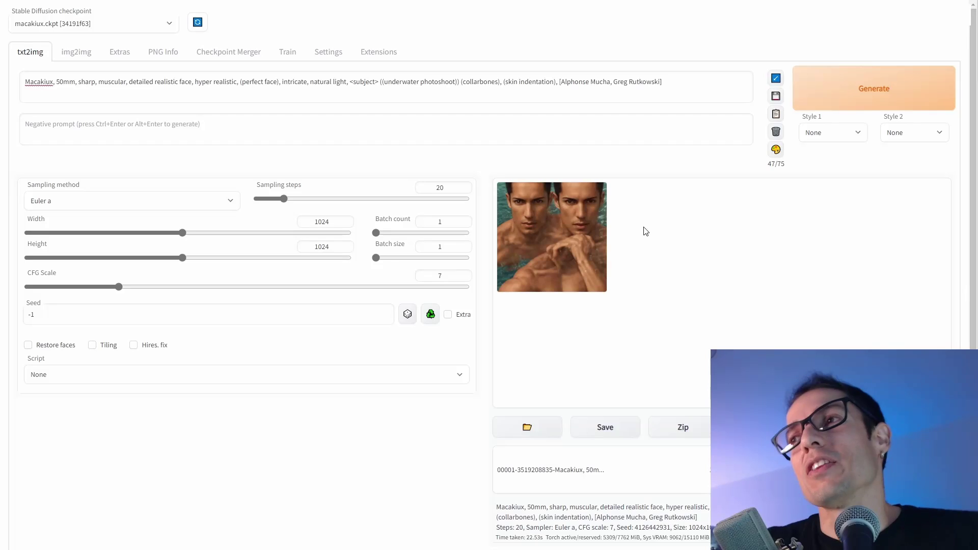
pyautogui.click(613, 437)
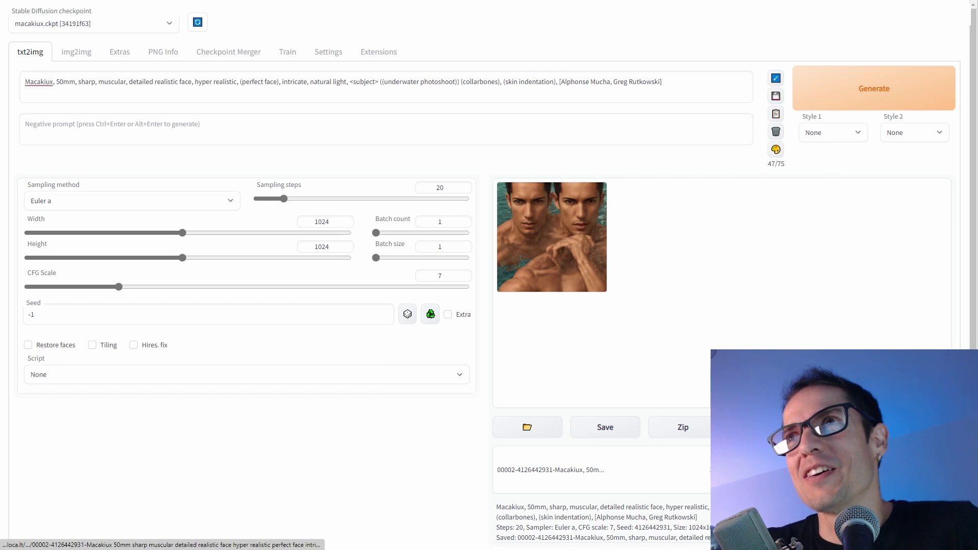
pyautogui.click(927, 470)
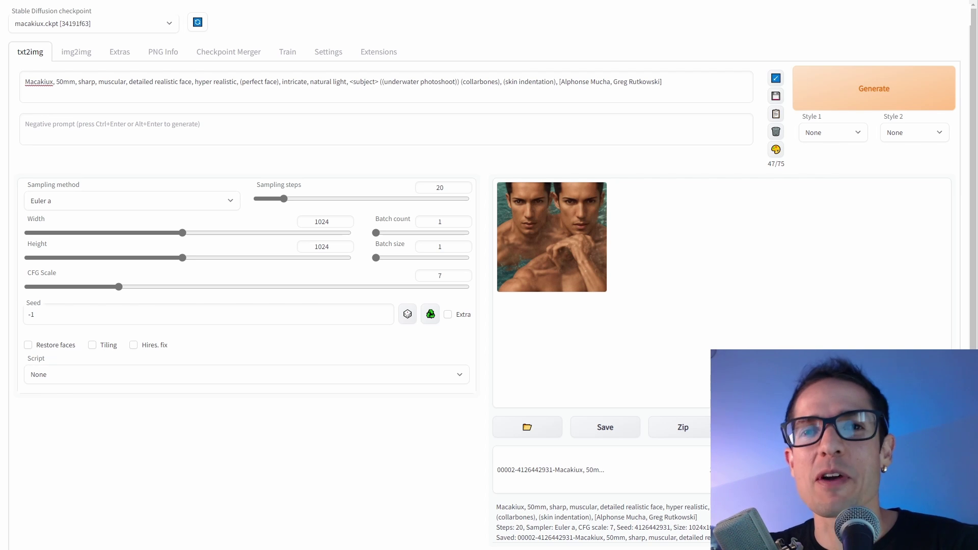
# Replace the prompt with Reddit's sixth prompt about advanced organic armor, substituting "macakiux" for <subject>
pyautogui.hotkey('ctrl', 'Tab')
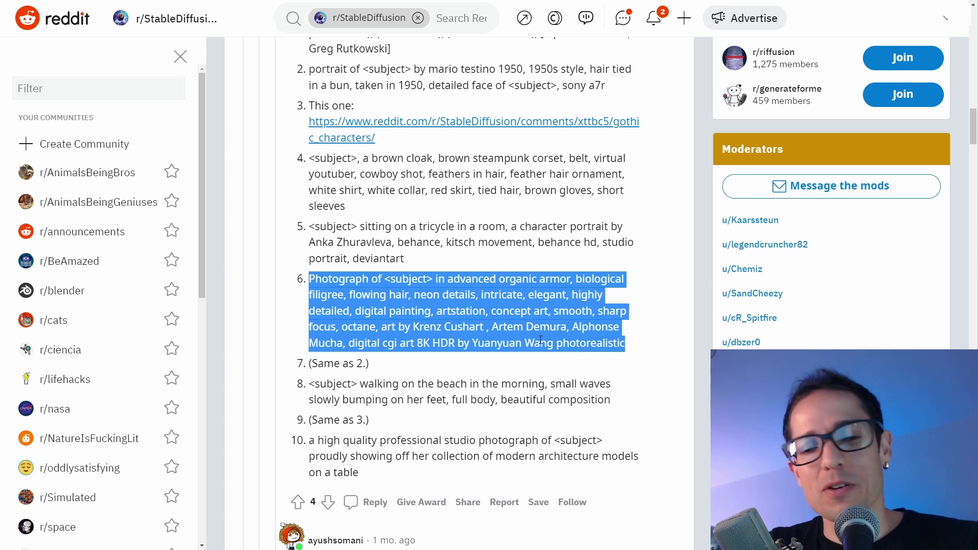
pyautogui.click(306, 5)
pyautogui.hotkey('ctrl', 'a')
pyautogui.write('Photograph of <subject> in advanced organic armor, biological filigree, flowing hair, neon details, intricate, elegant, highly detailed, digital painting, artstation, concept art, smooth, sharp focus, octane, art by Krenz Cushart , Artem Demura, Alphonse Mucha, digital cgi art 8K HDR by Yuanyuan Wang photorealistic')
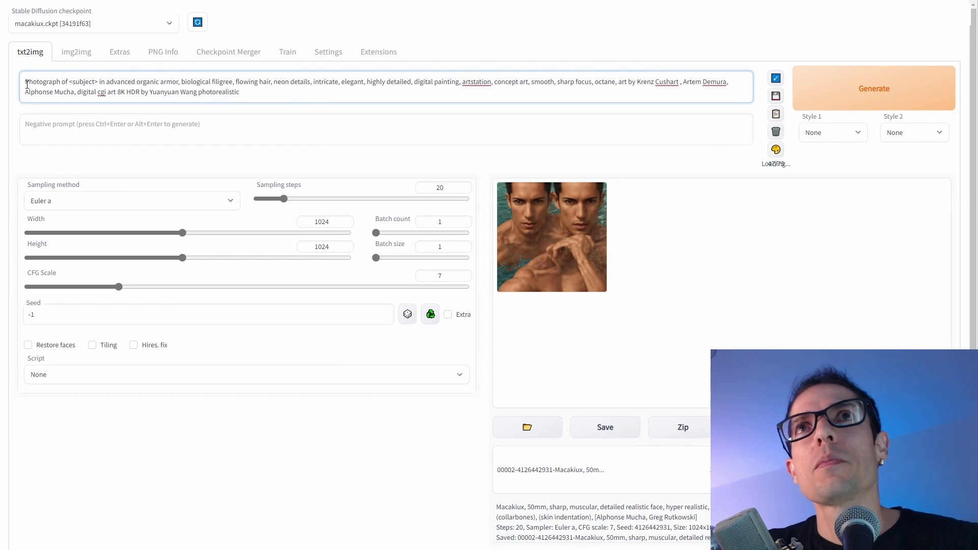
pyautogui.moveTo(70, 83); pyautogui.dragTo(98, 83)
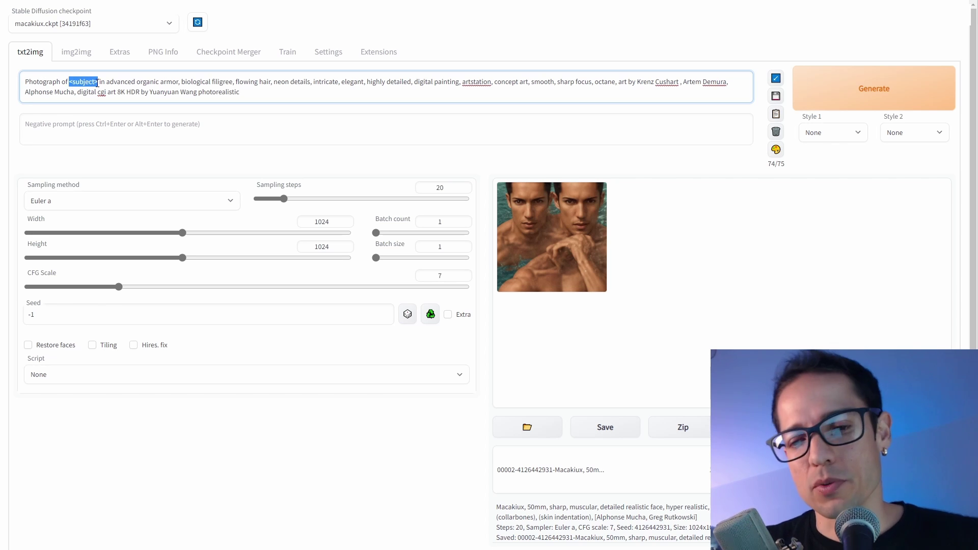
pyautogui.write('macakiux')
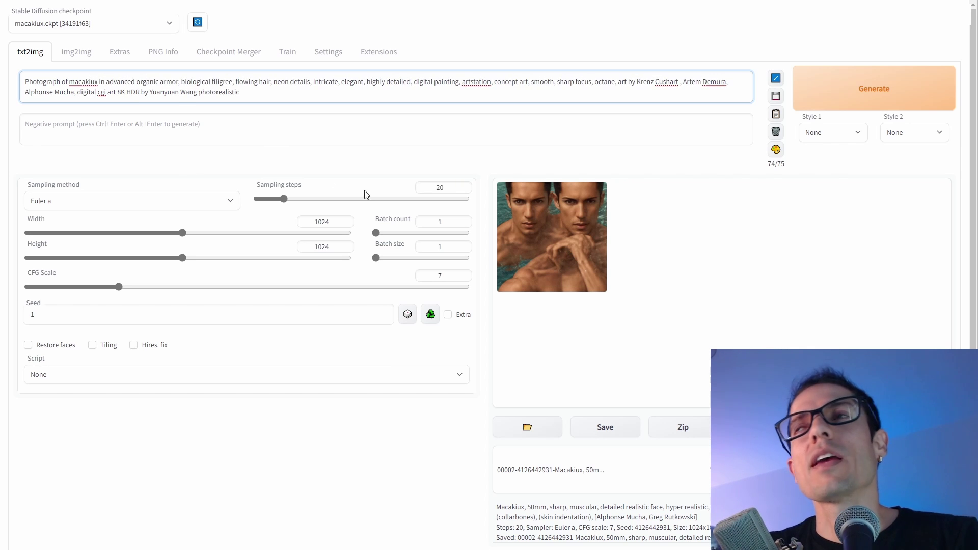
# Generate the organic armor prompt three times at 1024 × 1024
pyautogui.click(882, 91)
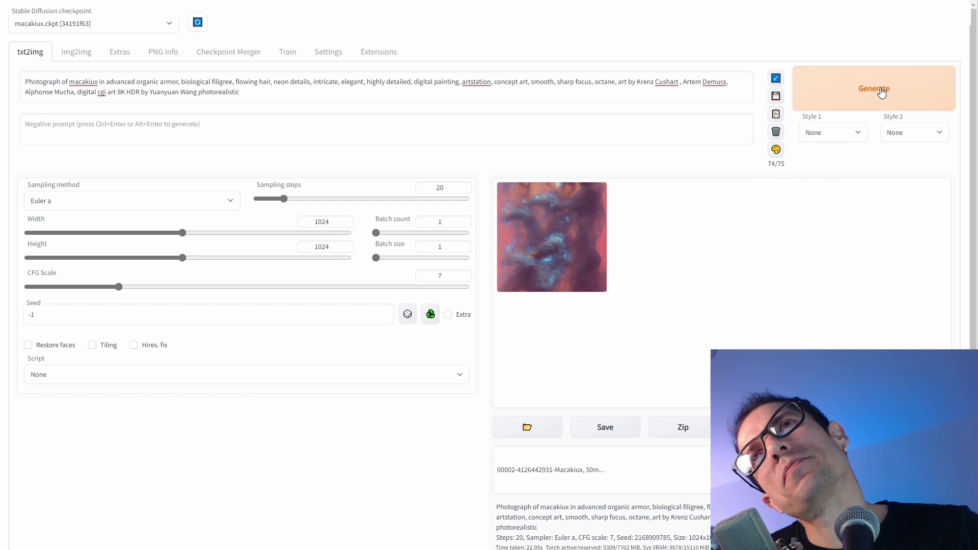
pyautogui.click(882, 91)
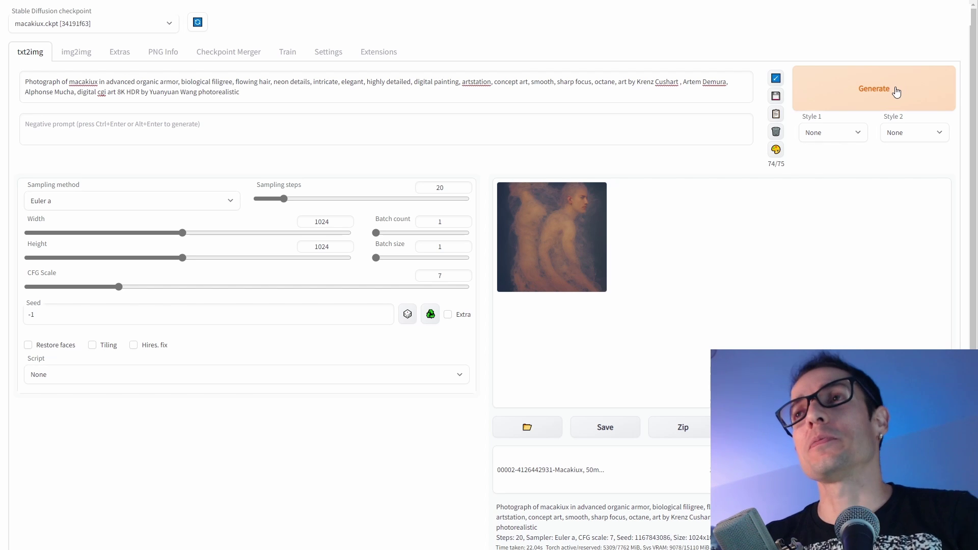
pyautogui.click(895, 92)
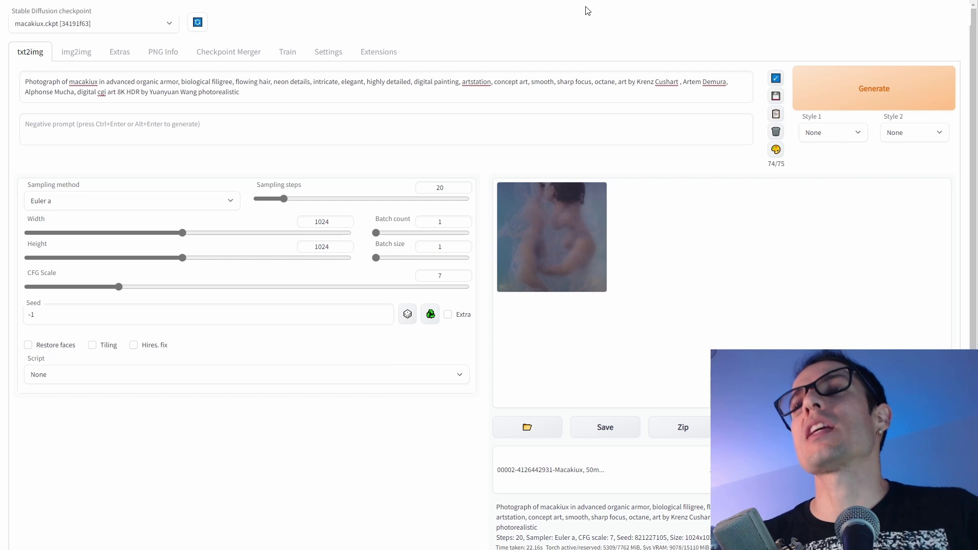
# Generate Reddit's eighth prompt about walking on the beach in the morning, substituting "Macakiux" for <subject> and "his" for "her"
pyautogui.click(754, 8)
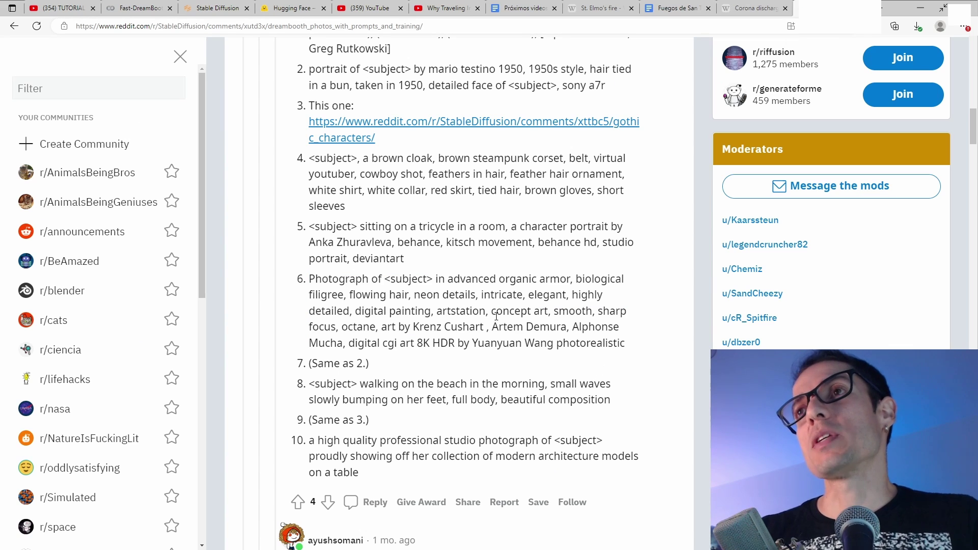
pyautogui.scroll(-2, 508, 318)
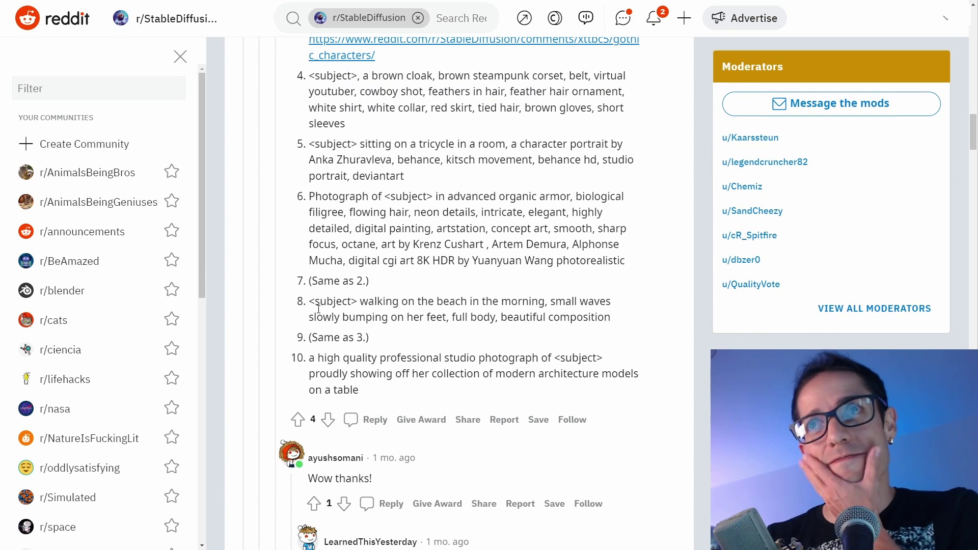
pyautogui.moveTo(310, 304); pyautogui.dragTo(604, 314)
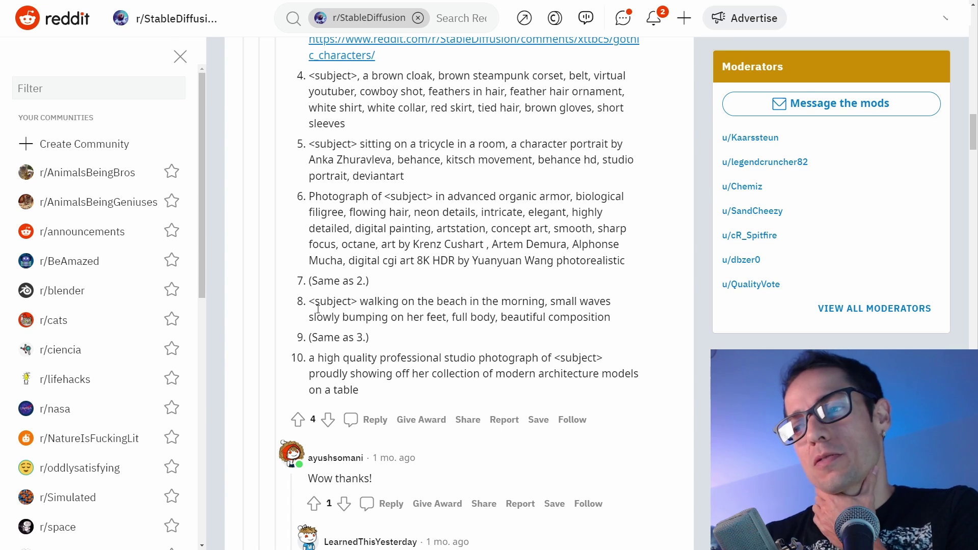
pyautogui.moveTo(776, 282); pyautogui.dragTo(793, 282)
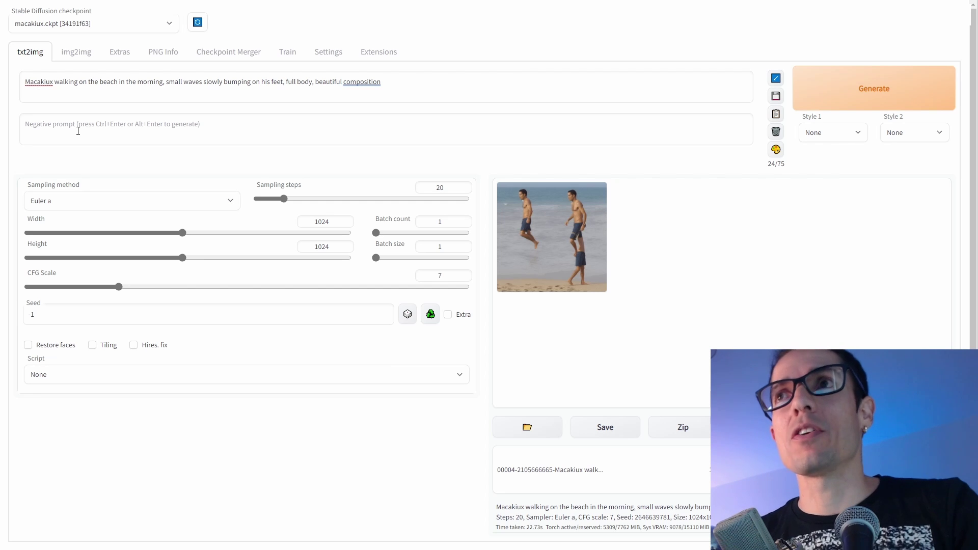
# Add the negative prompt "multiple subjects" and generate the beach prompt again
pyautogui.click(81, 130)
pyautogui.write('m')
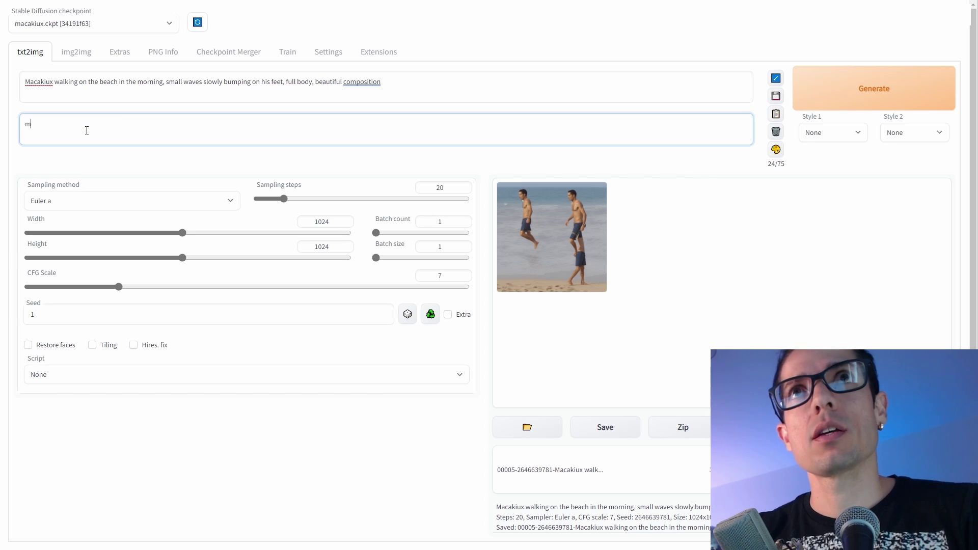
pyautogui.write('ulti')
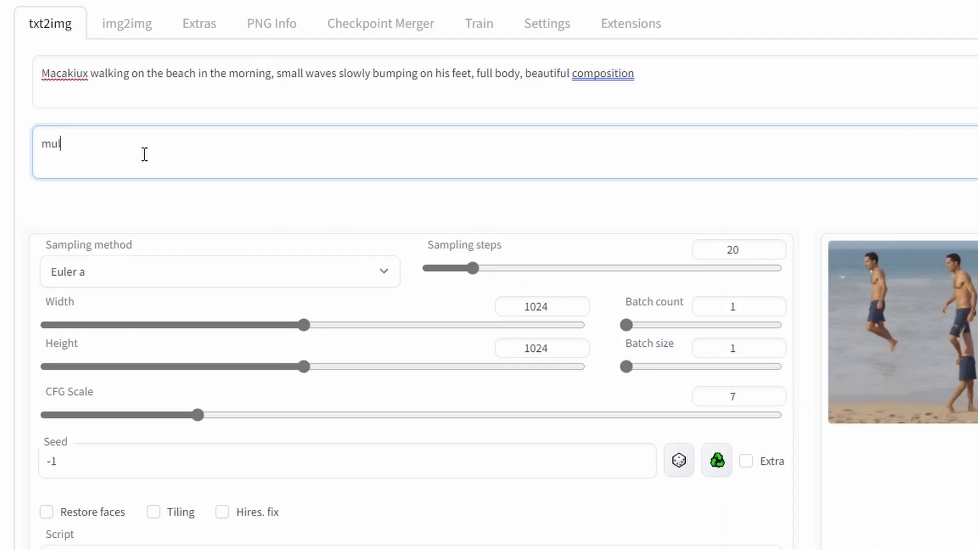
pyautogui.write('ple sub')
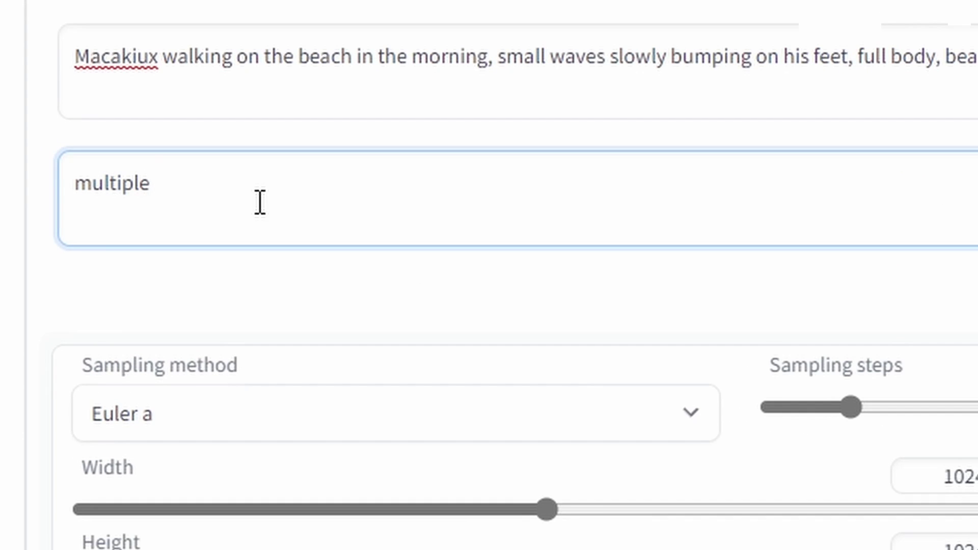
pyautogui.write('jects')
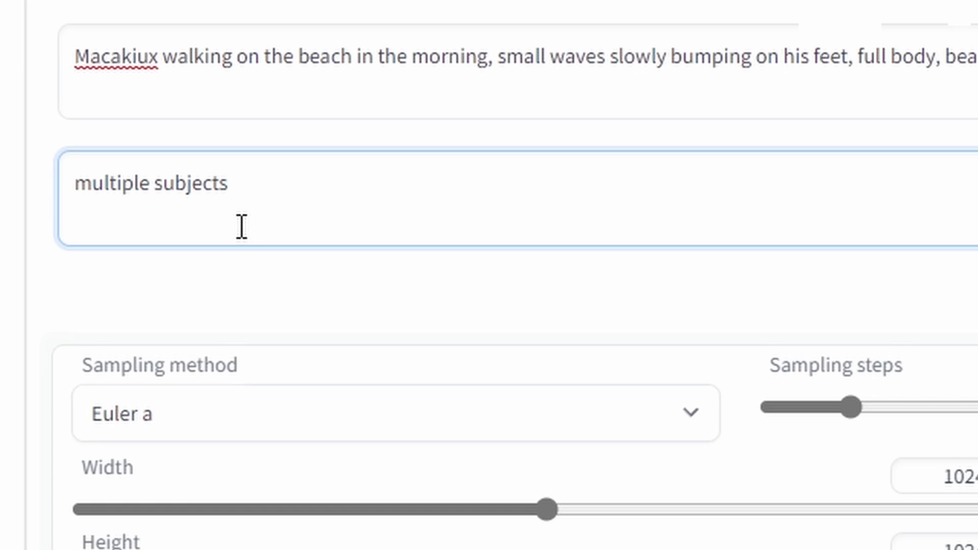
pyautogui.hotkey('ctrl', 'Return')
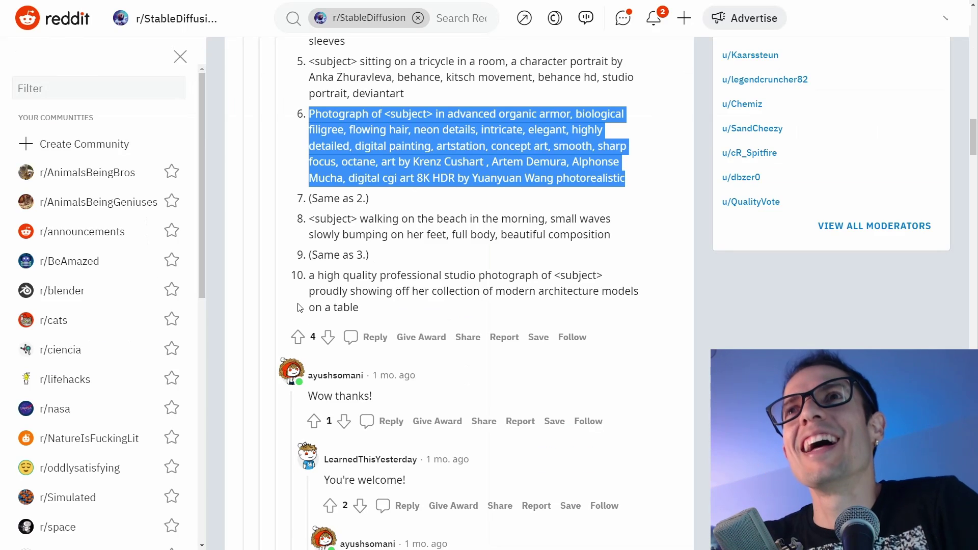
# Replace the prompt with Reddit's tenth prompt about modern architecture models, substituting "Macakiux" for <subject> and "him" for "her"
pyautogui.click(310, 277)
pyautogui.moveTo(314, 276); pyautogui.dragTo(364, 314)
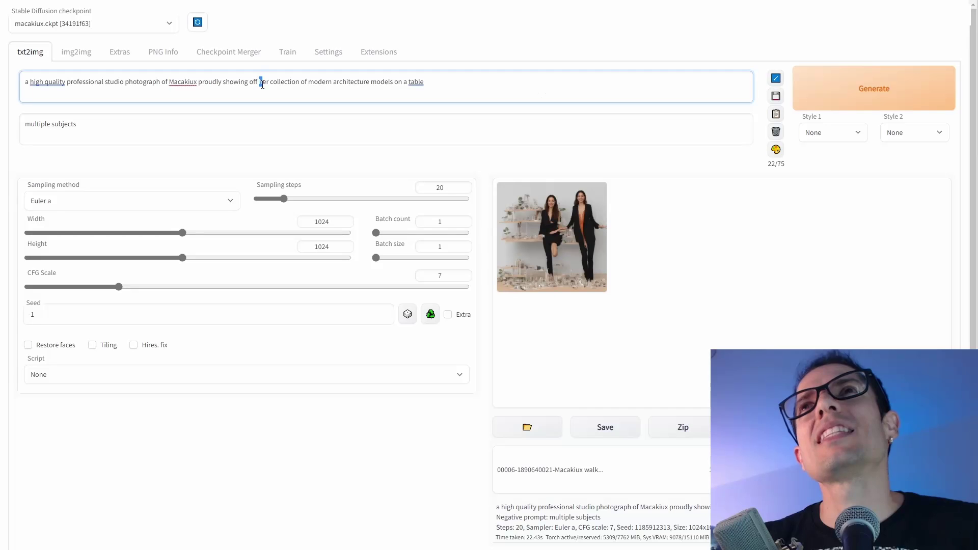
pyautogui.moveTo(258, 82); pyautogui.dragTo(269, 84)
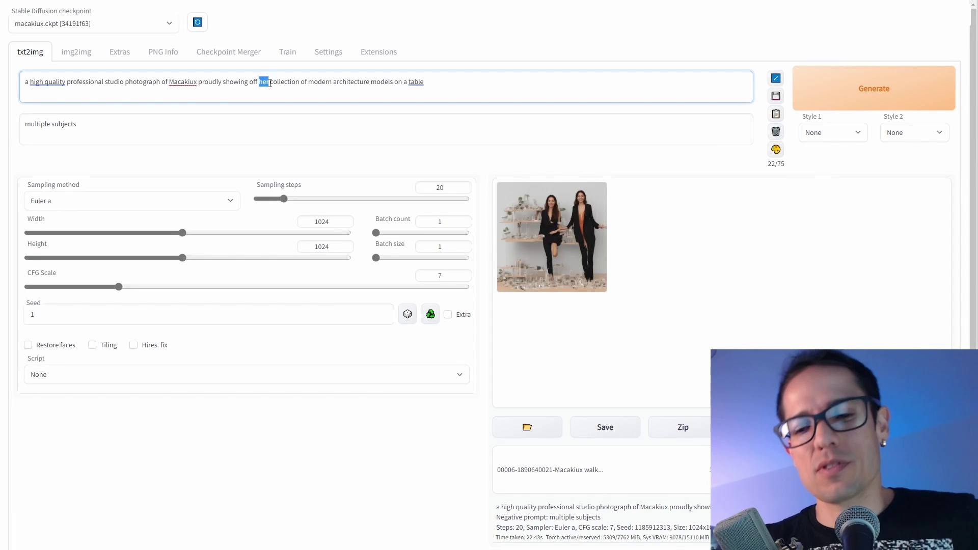
pyautogui.write('him')
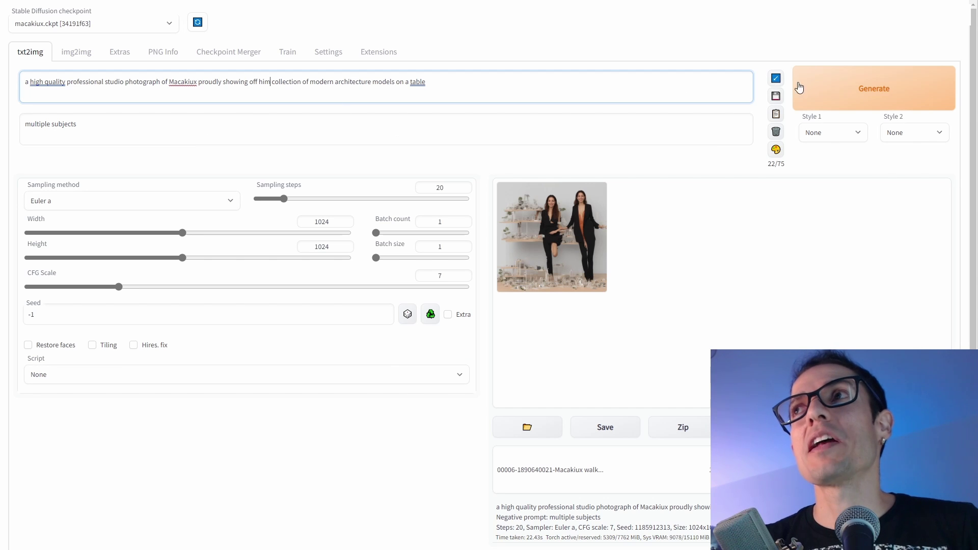
# Generate the studio photograph prompt at 1024 × 1024, then generate it again without the negative prompt
pyautogui.click(823, 95)
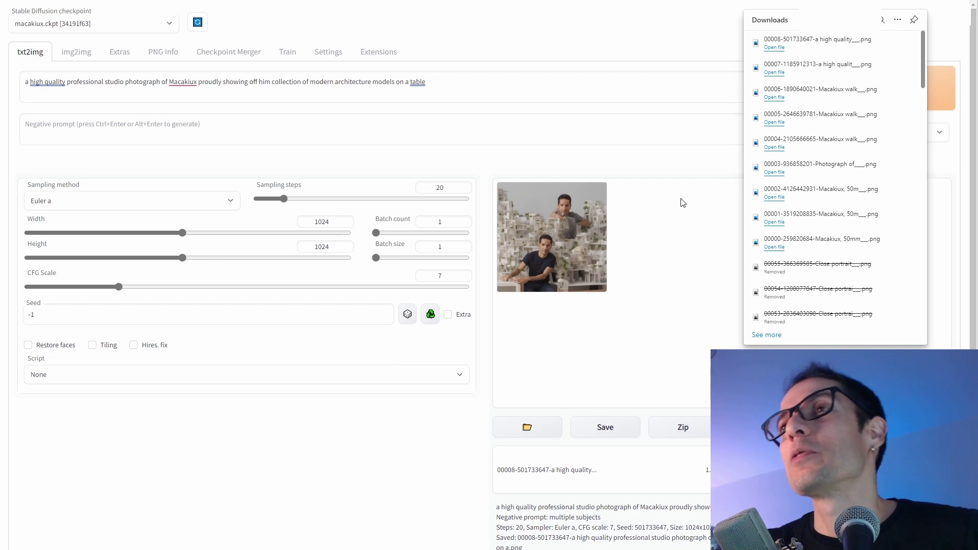
pyautogui.click(705, 44)
pyautogui.click(862, 94)
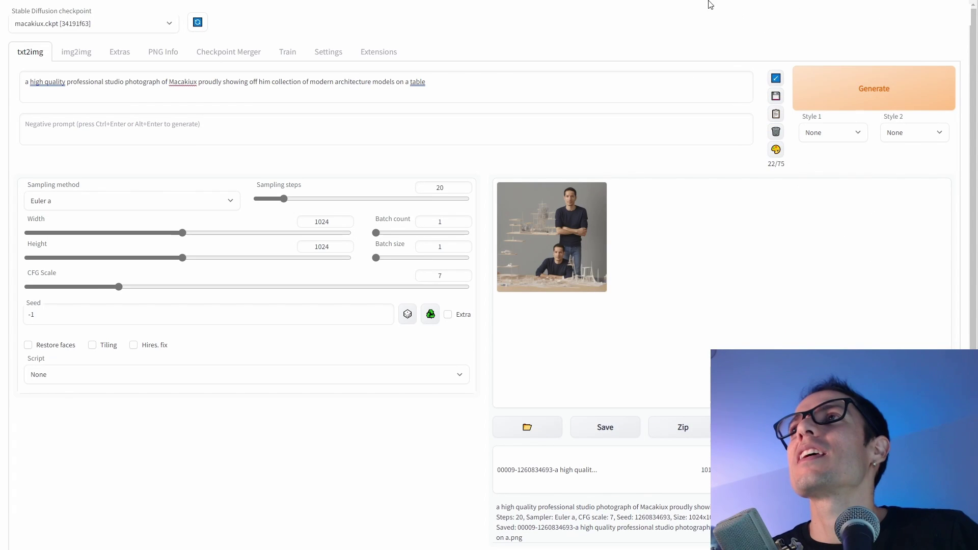
# Generate Reddit's fifth prompt about sitting on a tricycle in a room with "Macakiux" as the subject, then save the image
pyautogui.moveTo(711, 2)
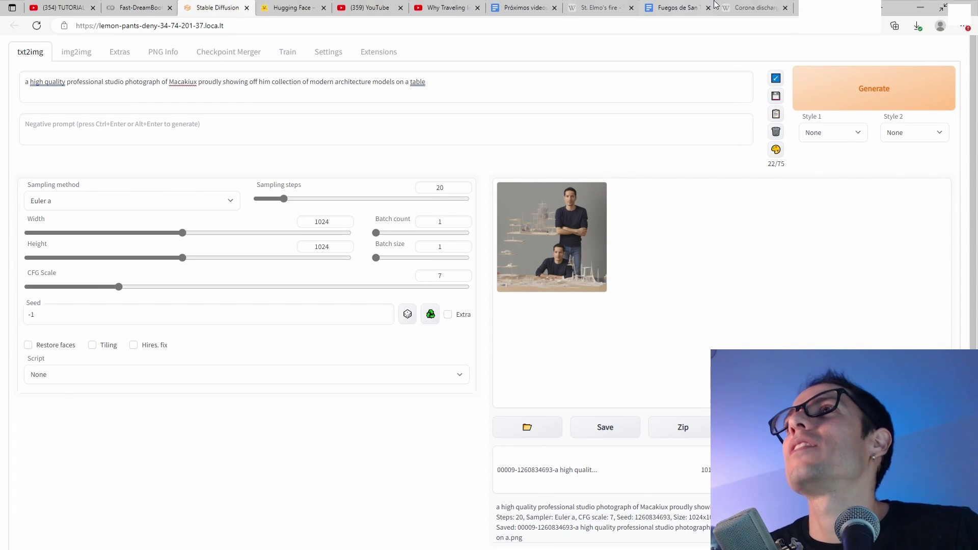
pyautogui.click(754, 8)
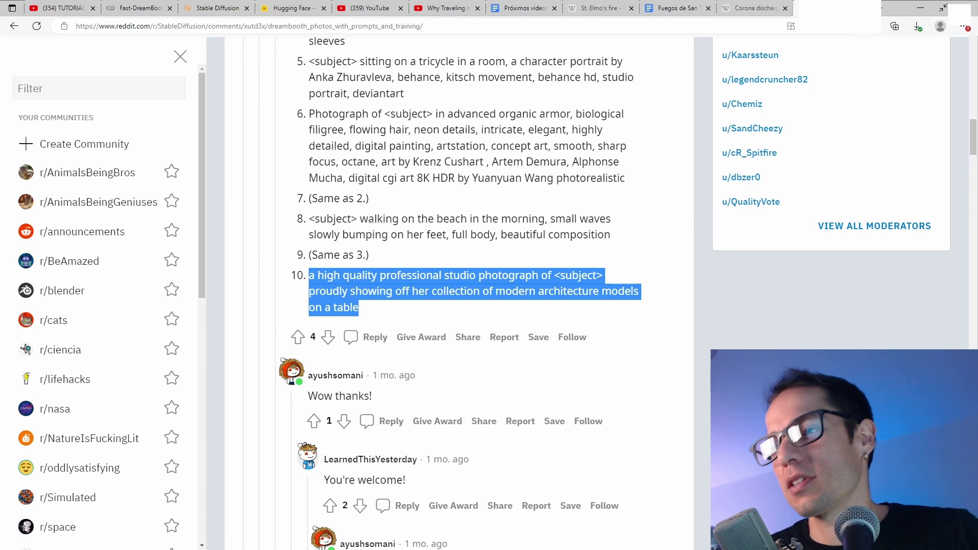
pyautogui.scroll(4, 311, 286)
pyautogui.moveTo(311, 286); pyautogui.dragTo(410, 319)
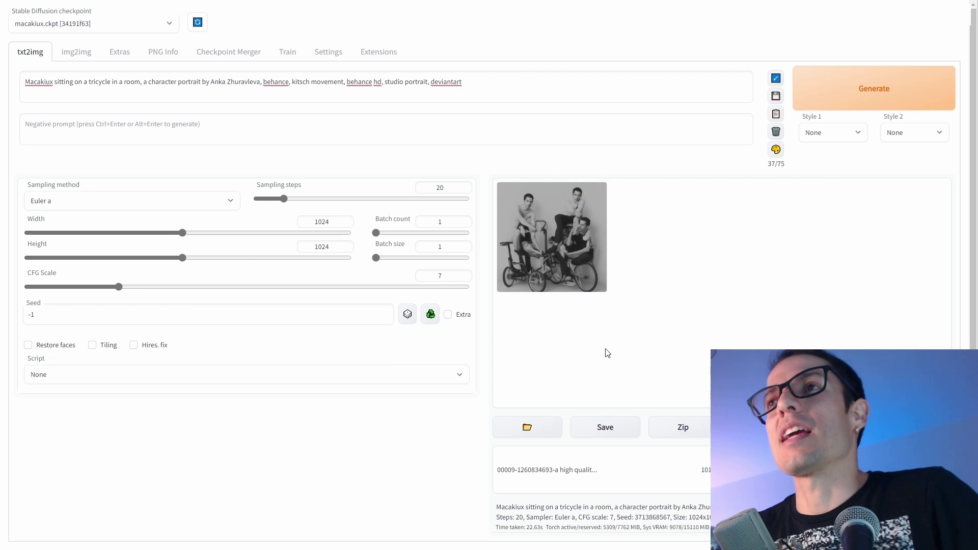
pyautogui.click(602, 429)
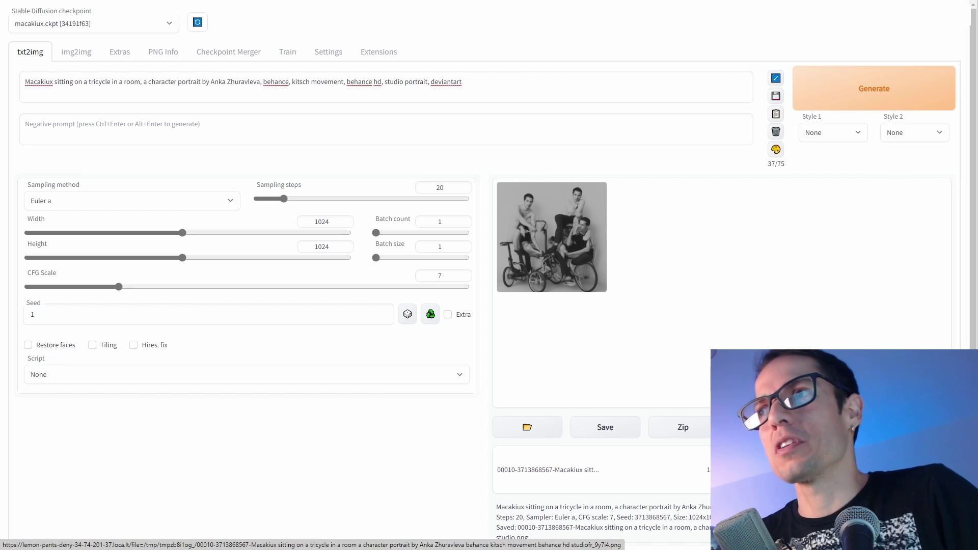
pyautogui.moveTo(463, 82); pyautogui.dragTo(3, 55)
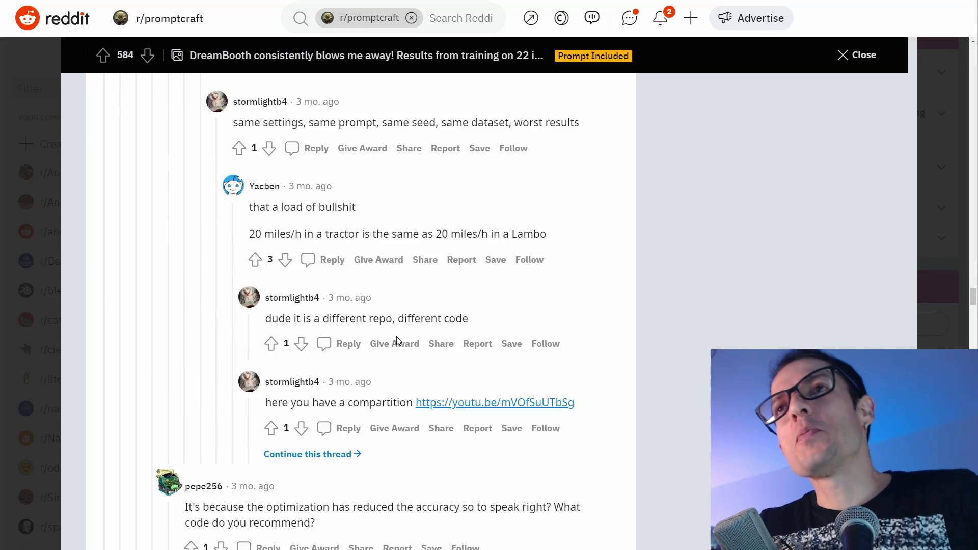
# Examine the Reddit thread about DreamBooth results from 22 face images and 2500 steps for training advice and shared prompts
pyautogui.scroll(-5, 396, 336)
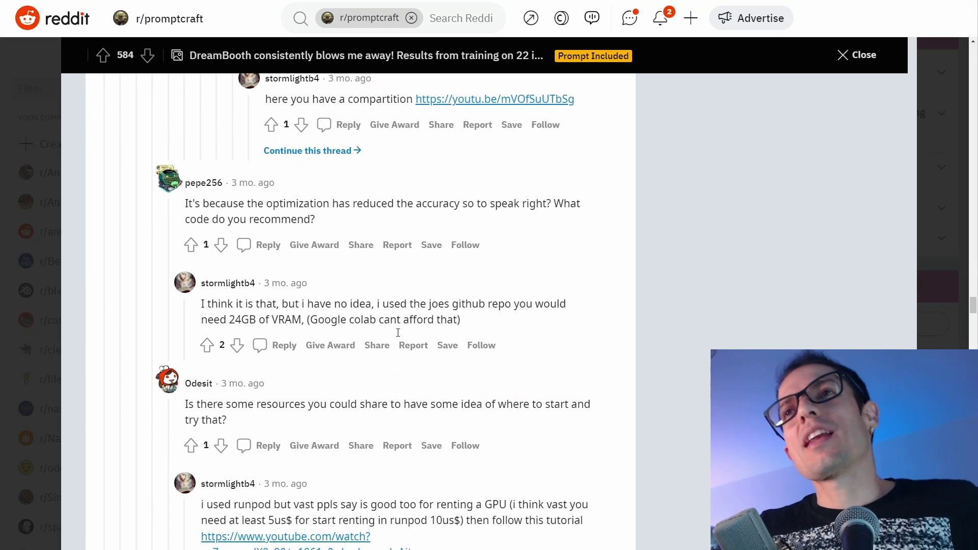
pyautogui.scroll(-7, 396, 332)
pyautogui.scroll(6, 399, 337)
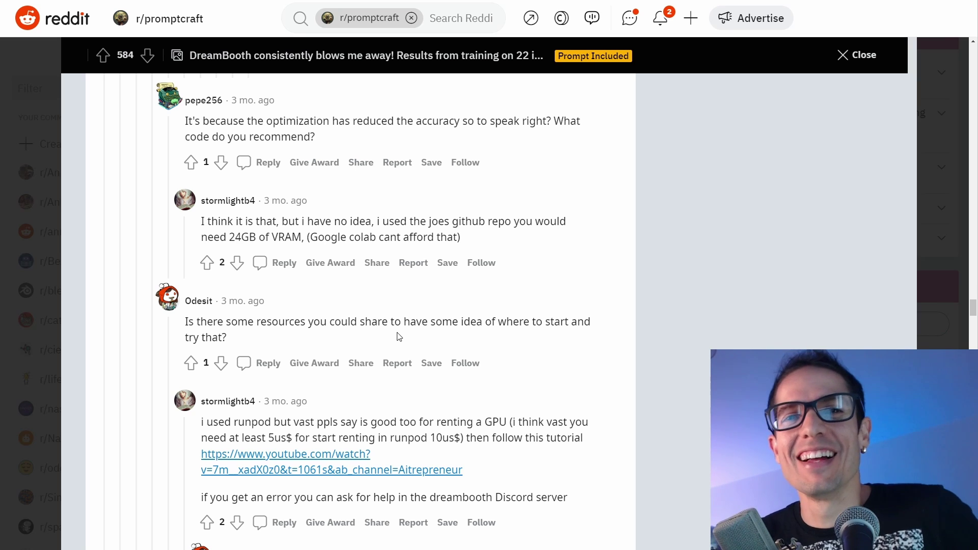
pyautogui.scroll(20, 400, 337)
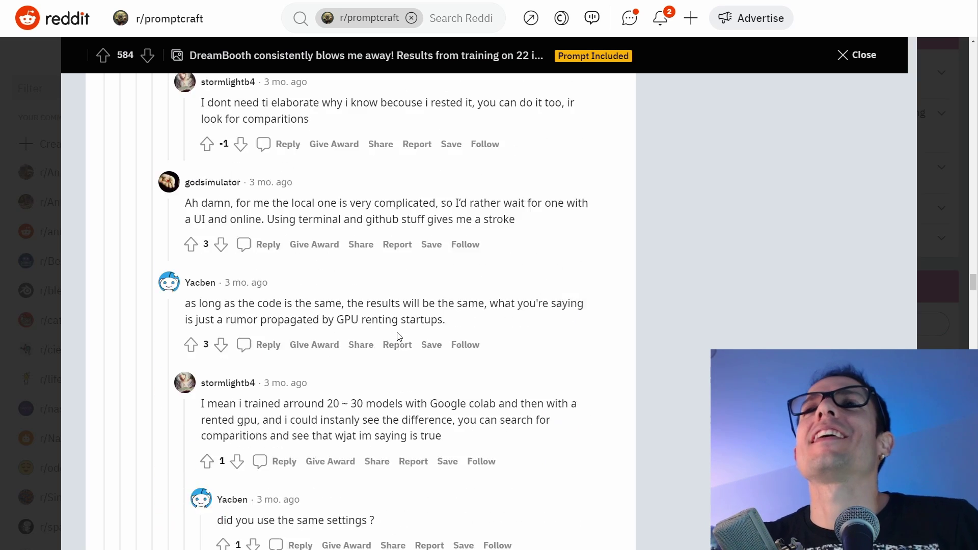
pyautogui.scroll(20, 400, 337)
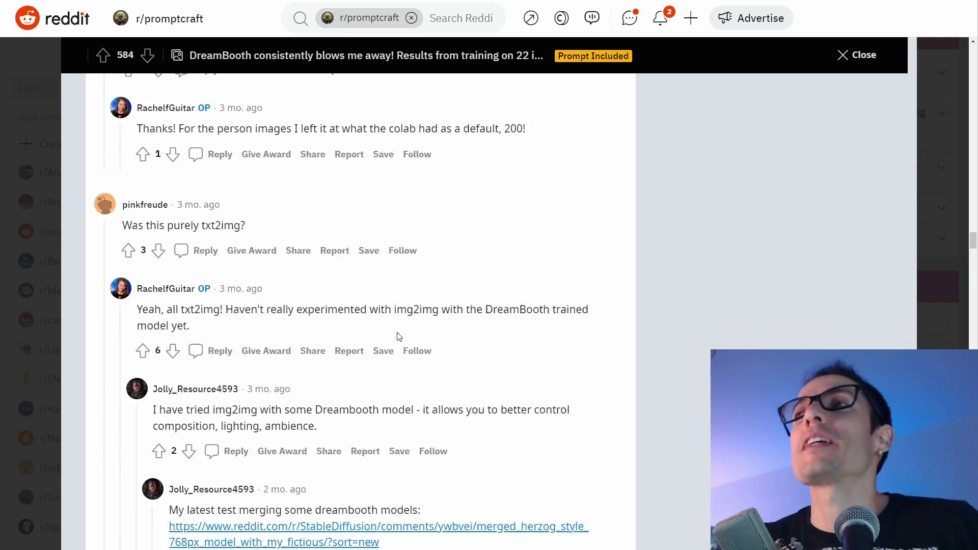
pyautogui.scroll(20, 399, 338)
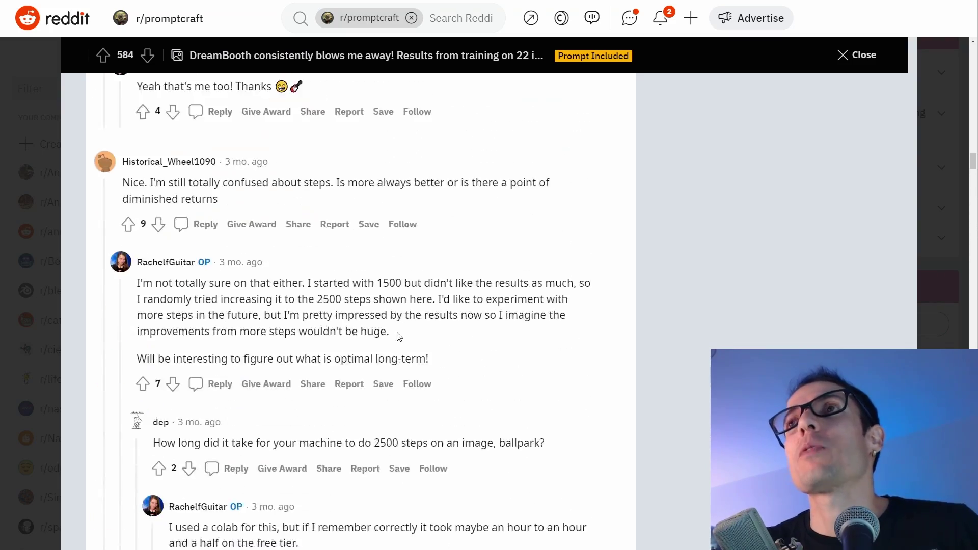
pyautogui.scroll(5, 399, 338)
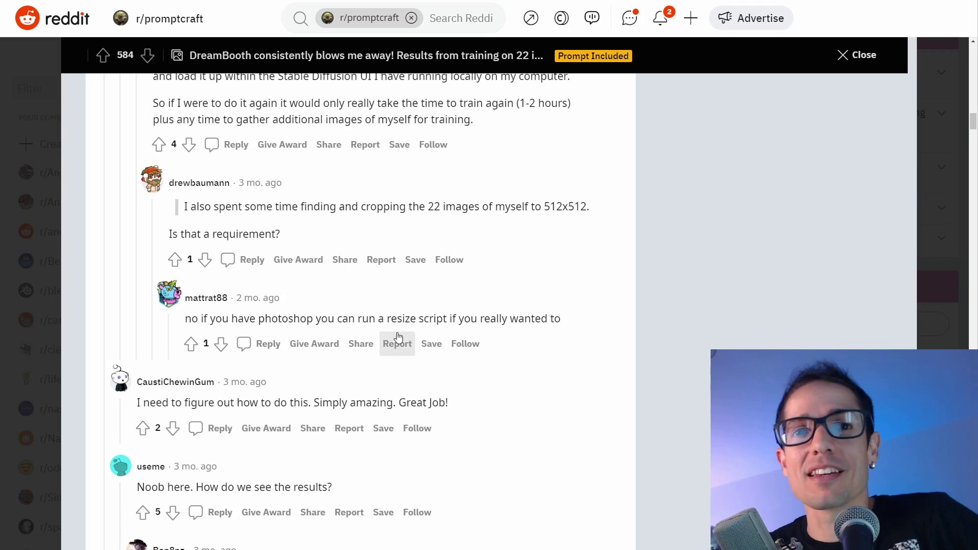
pyautogui.scroll(10, 399, 338)
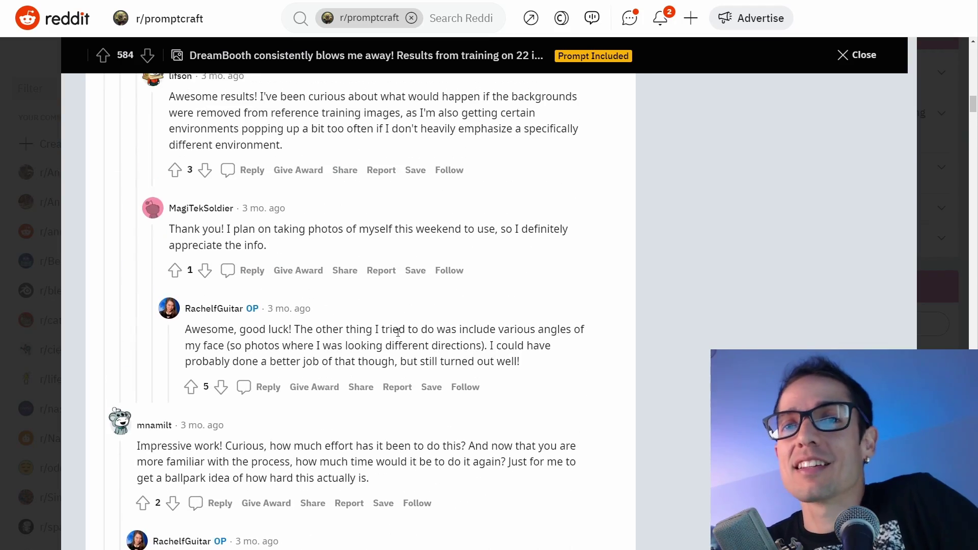
pyautogui.scroll(15, 399, 332)
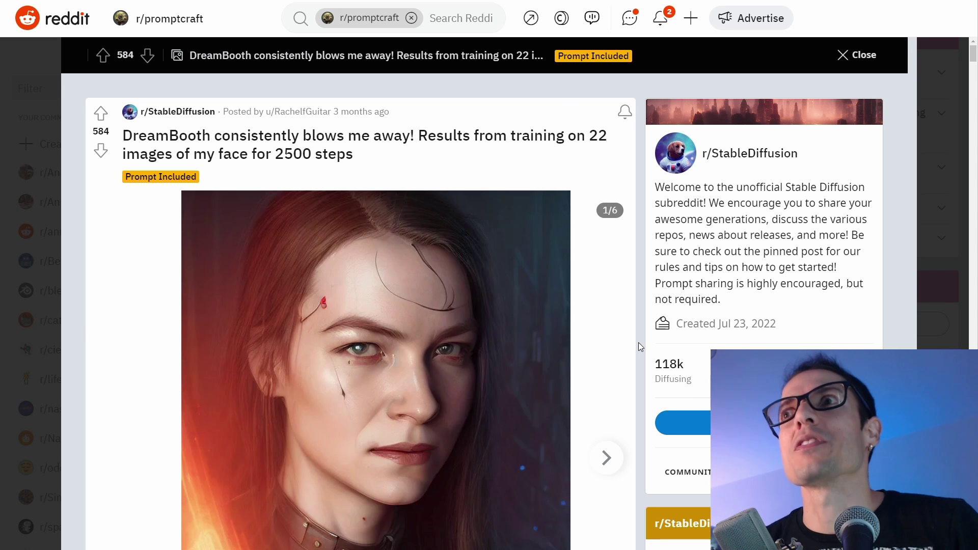
pyautogui.scroll(-8, 637, 347)
pyautogui.scroll(8, 638, 346)
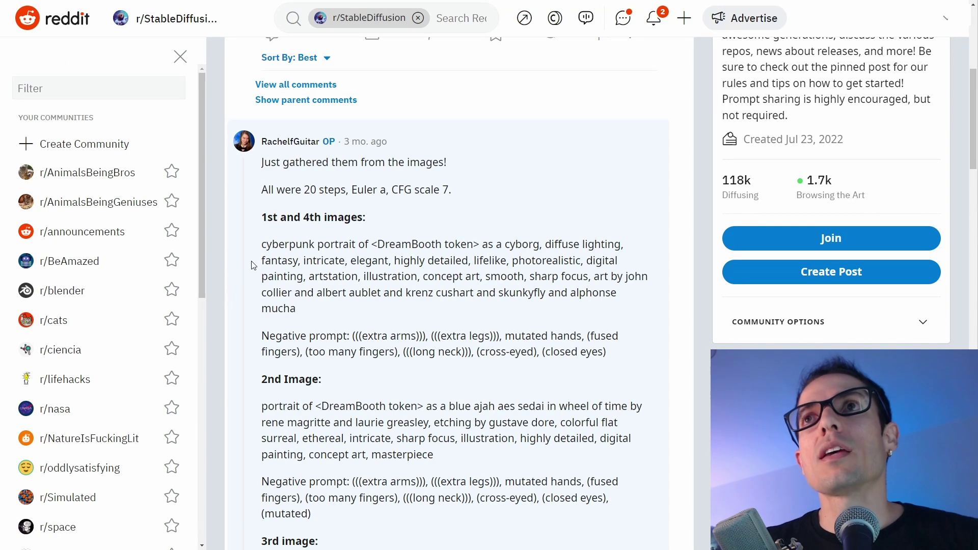
# Generate and save cyberpunk cyborg portraits of Macakiux using Reddit's prompt and negative prompt, adding "((multimple subjects))" to the negative prompt for further attempts
pyautogui.moveTo(262, 245); pyautogui.dragTo(302, 311)
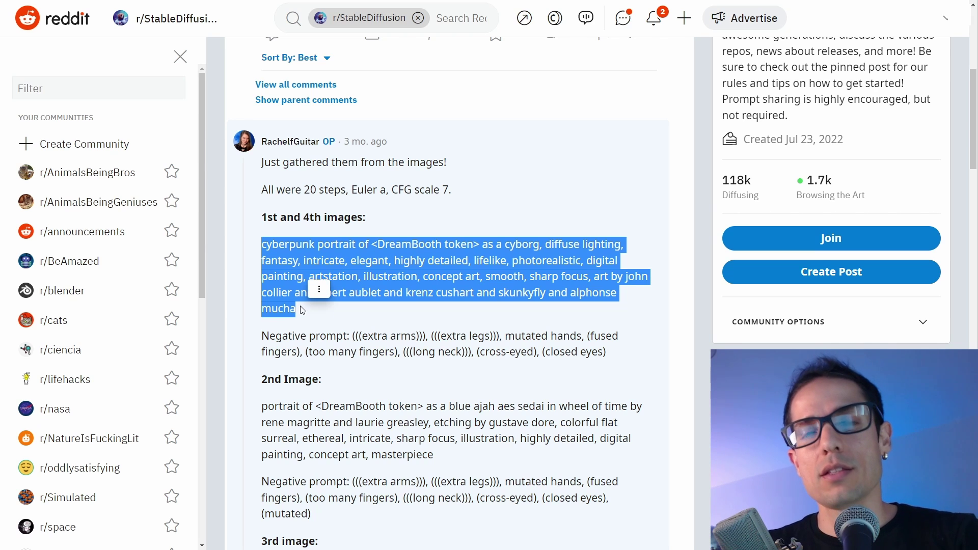
pyautogui.moveTo(131, 6)
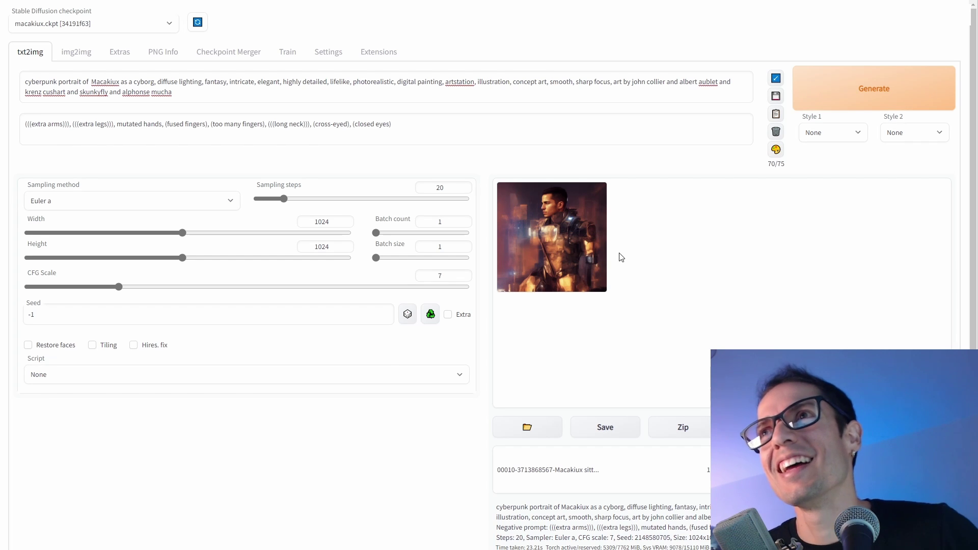
pyautogui.click(604, 426)
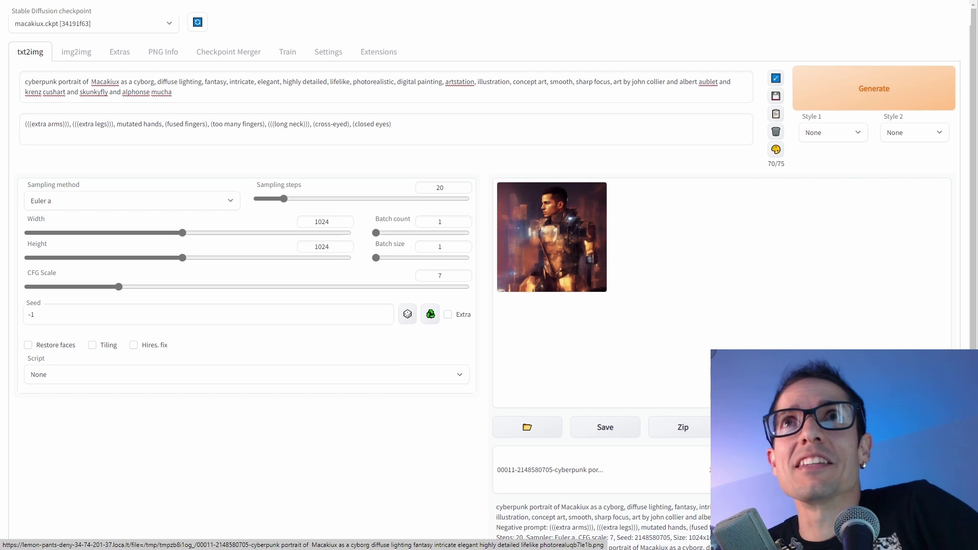
pyautogui.click(851, 94)
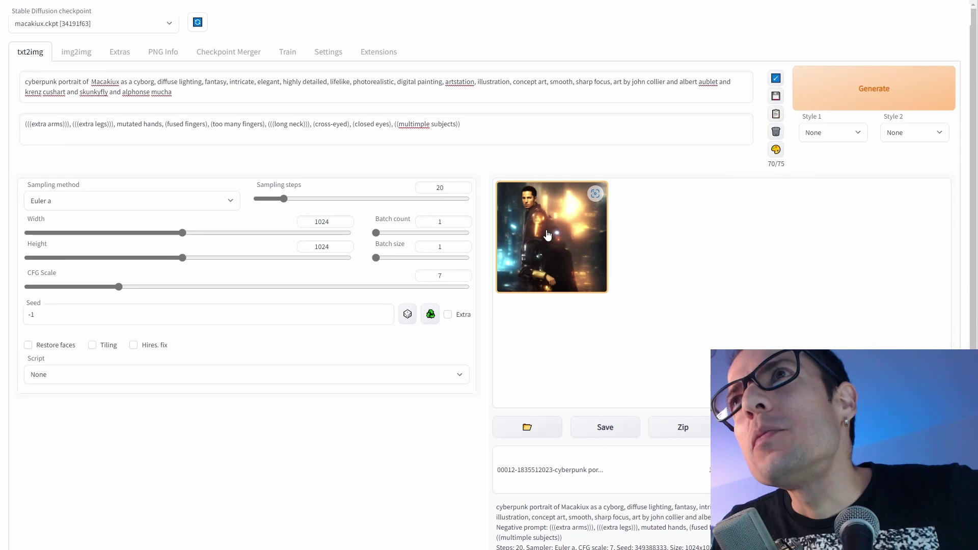
pyautogui.click(611, 429)
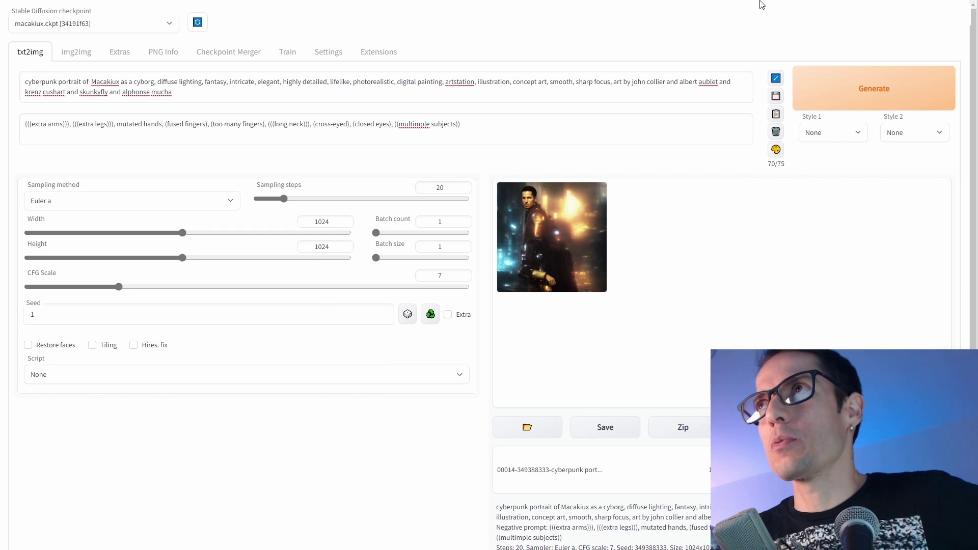
# Generate and save Reddit's second-image prompt, a blue ajah aes sedai portrait of Macakiux, with "(mutated) ((multiple subjects))" ending the negative prompt
pyautogui.moveTo(759, 2)
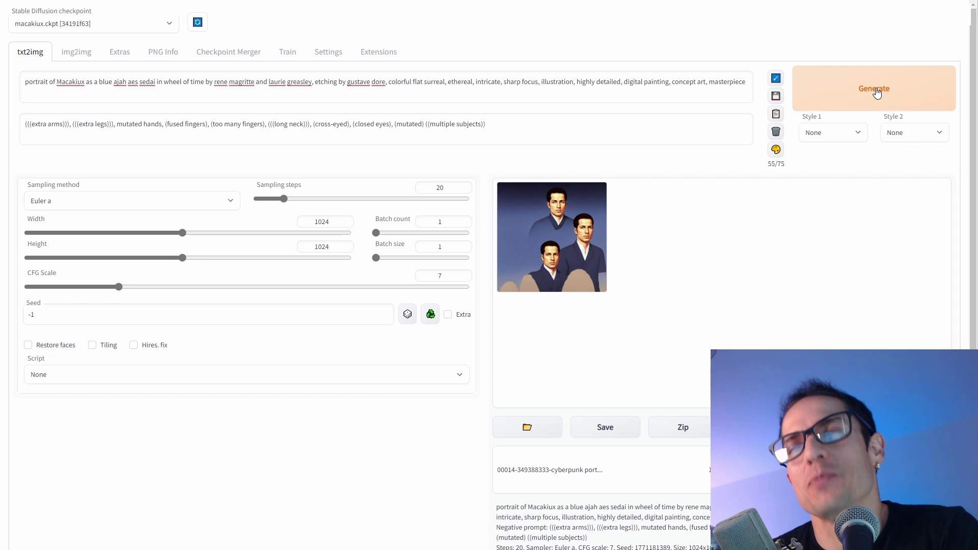
pyautogui.click(605, 427)
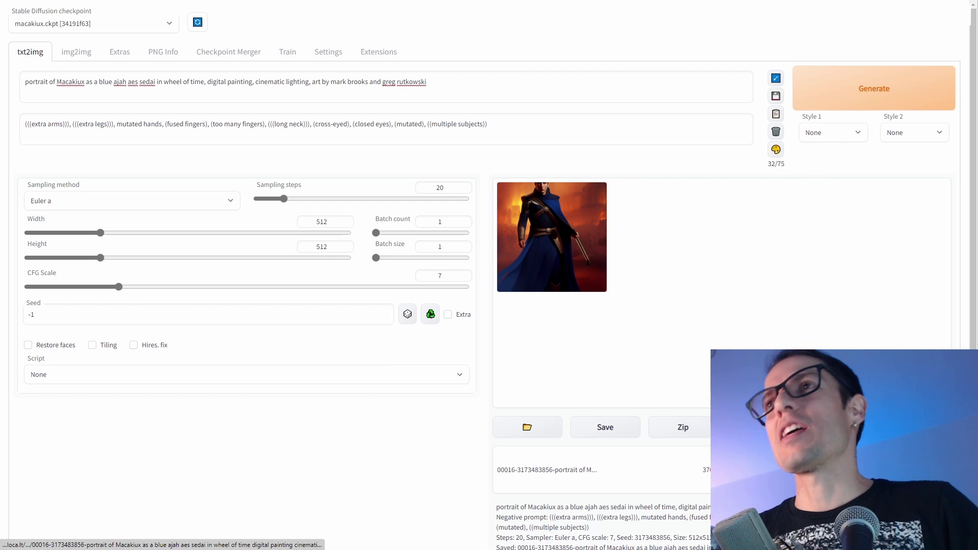
# Download the current blue ajah aes sedai portrait of Macakiux, then generate and save further variations using the same prompt at 512 × 512
pyautogui.click(546, 470)
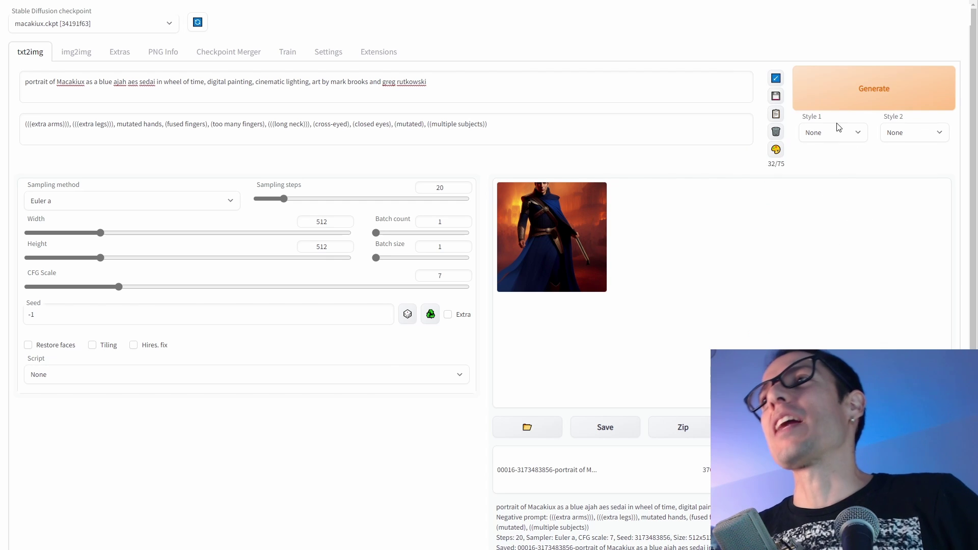
pyautogui.click(881, 90)
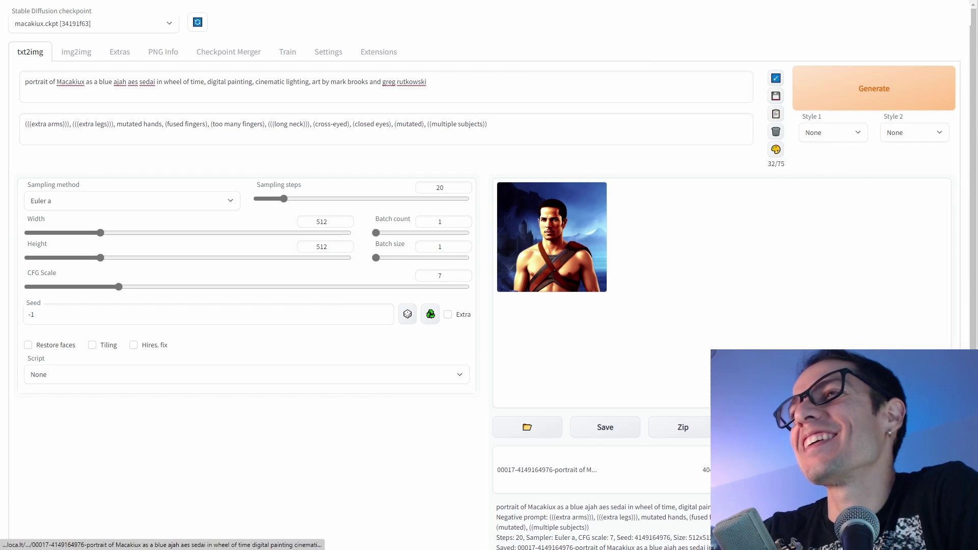
pyautogui.click(728, 469)
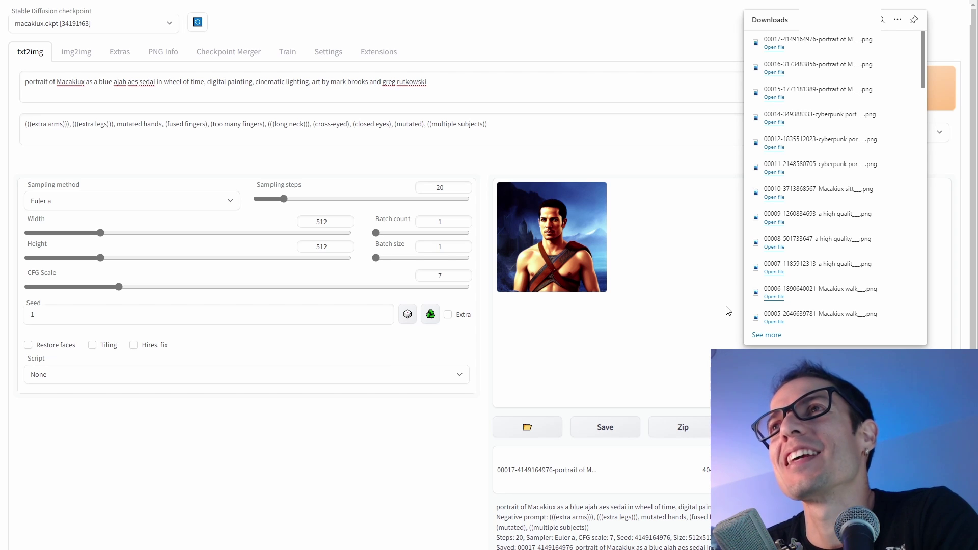
pyautogui.click(572, 360)
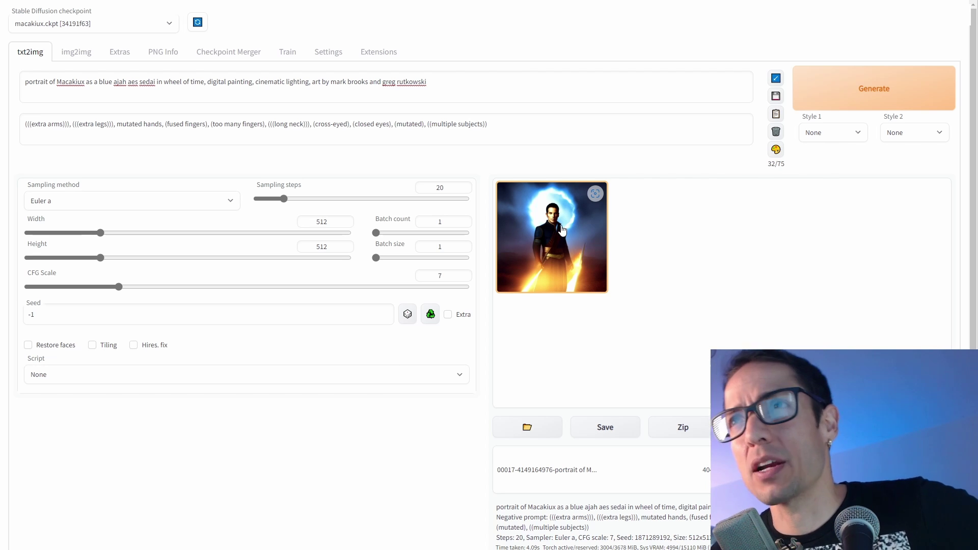
pyautogui.click(610, 421)
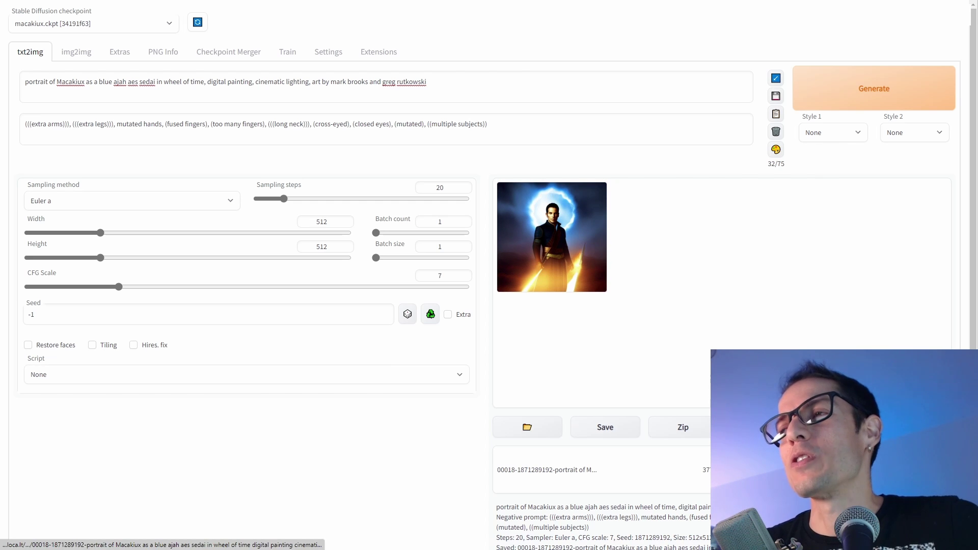
pyautogui.click(878, 96)
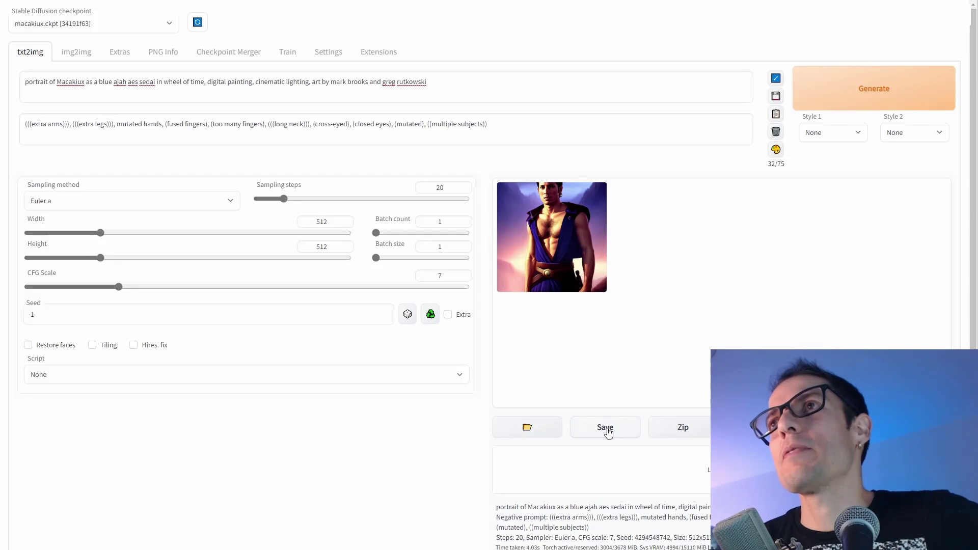
pyautogui.click(604, 429)
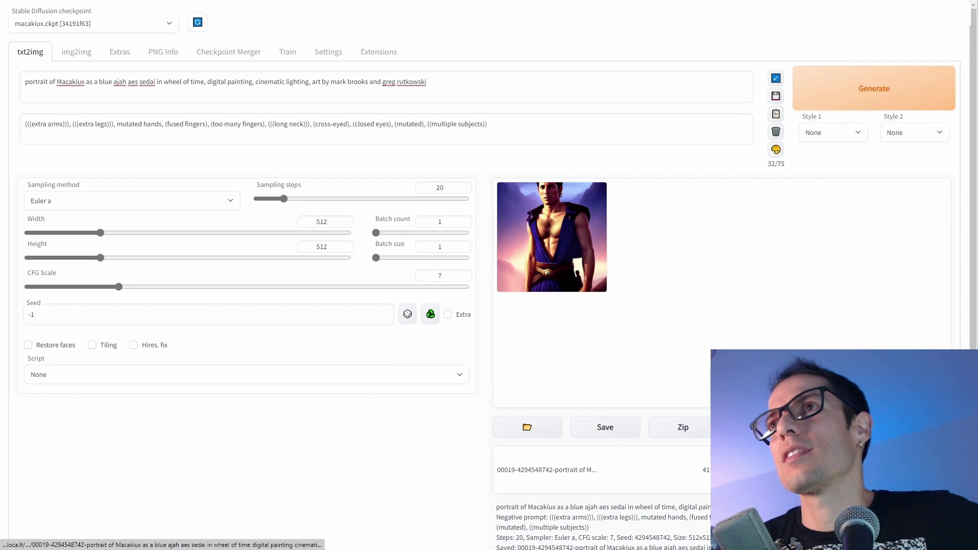
# Generate the blue ajah aes sedai portrait at 1024 width and 1024 height, then save and download the image
pyautogui.click(874, 89)
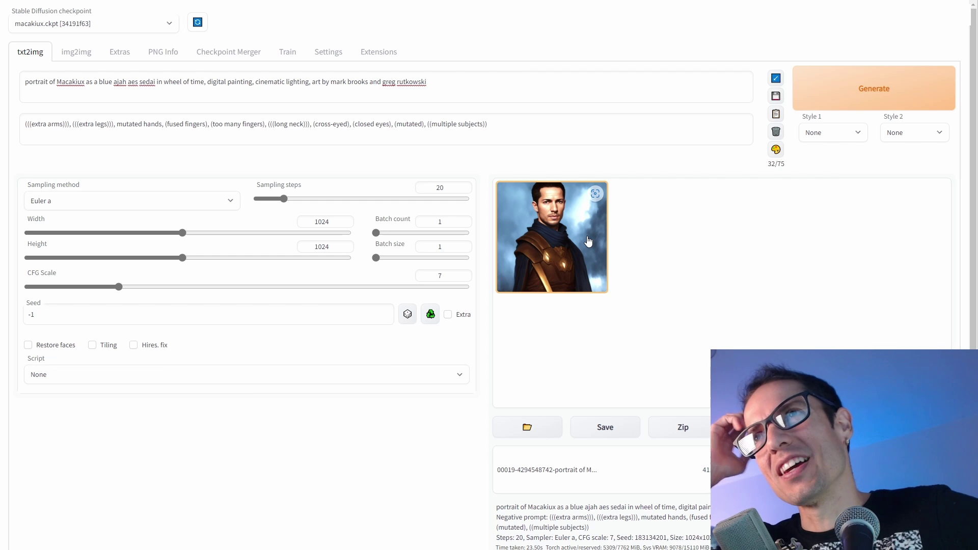
pyautogui.click(603, 430)
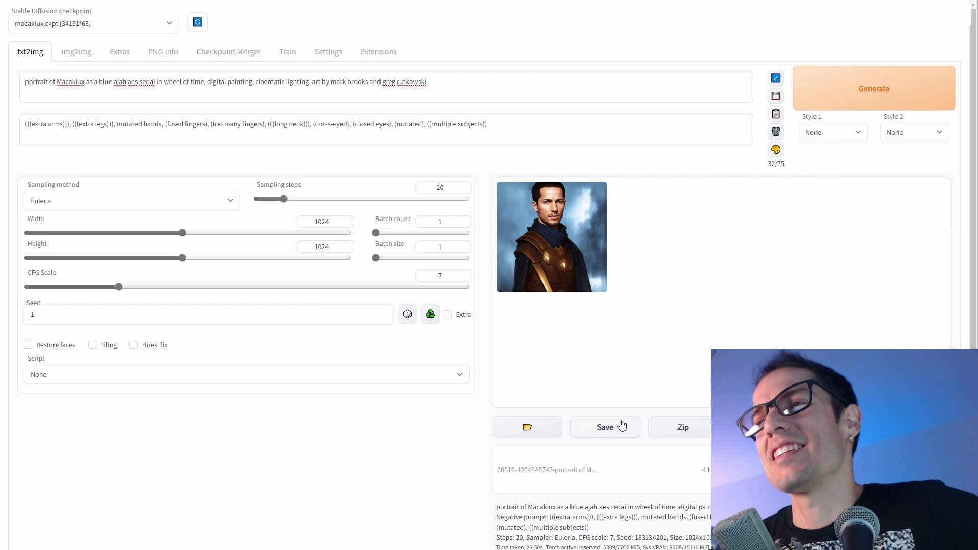
pyautogui.click(546, 470)
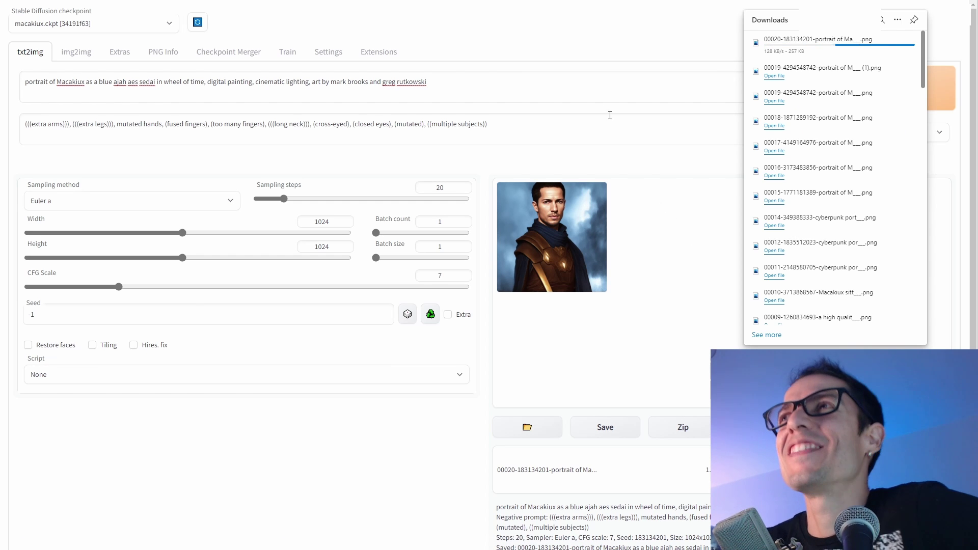
# Generate Reddit's 5th-image prompt, a knight in beautiful blue armor and a crown, with "Macakiux" as the subject, and download two results
pyautogui.click(634, 9)
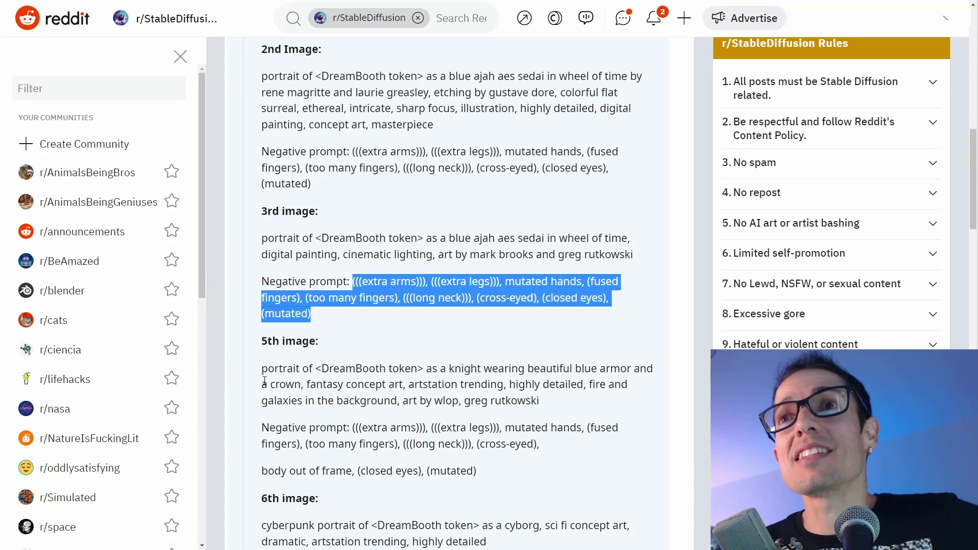
pyautogui.moveTo(262, 371); pyautogui.dragTo(545, 401)
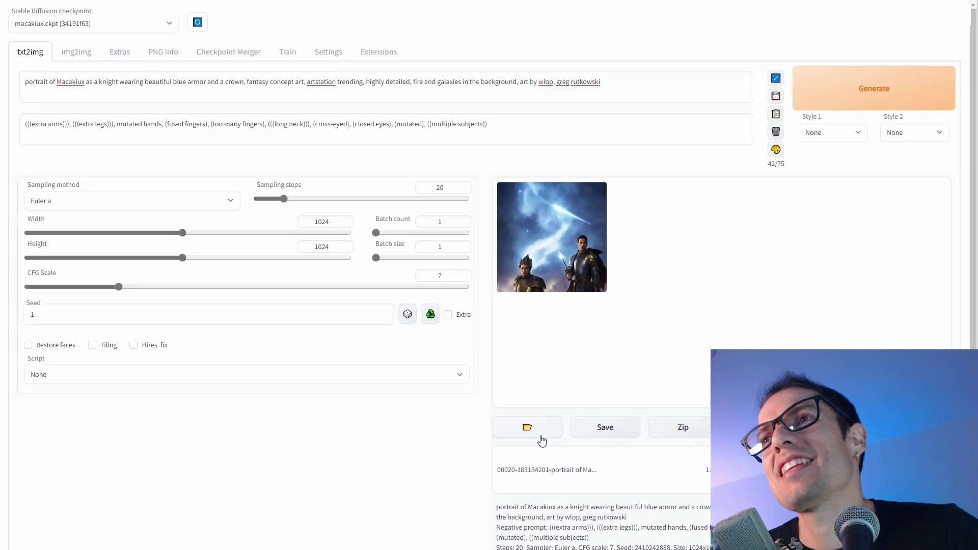
pyautogui.click(606, 428)
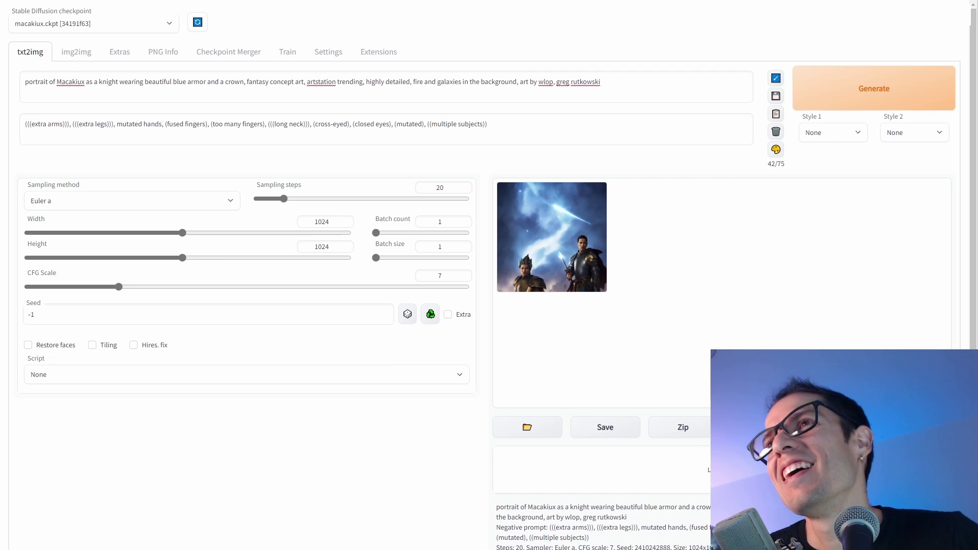
pyautogui.click(547, 469)
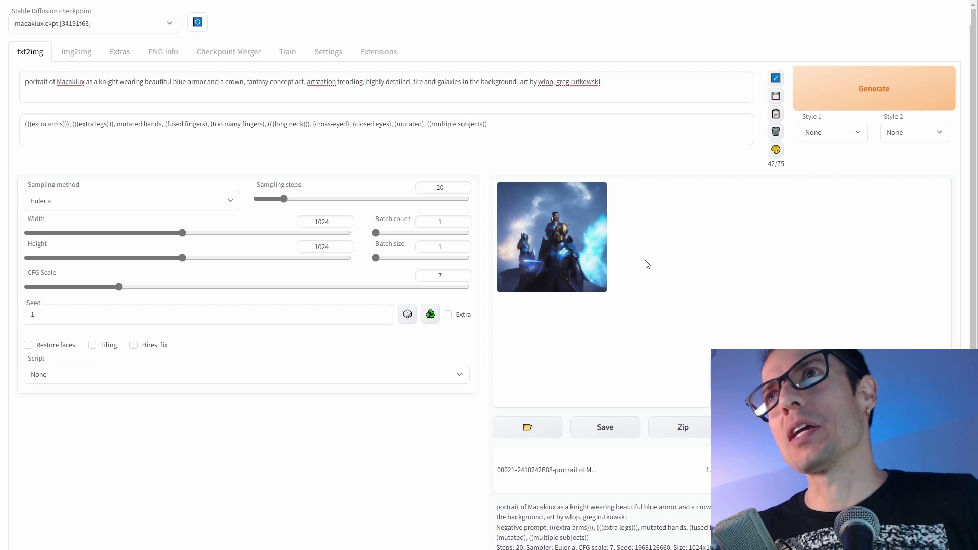
pyautogui.click(605, 430)
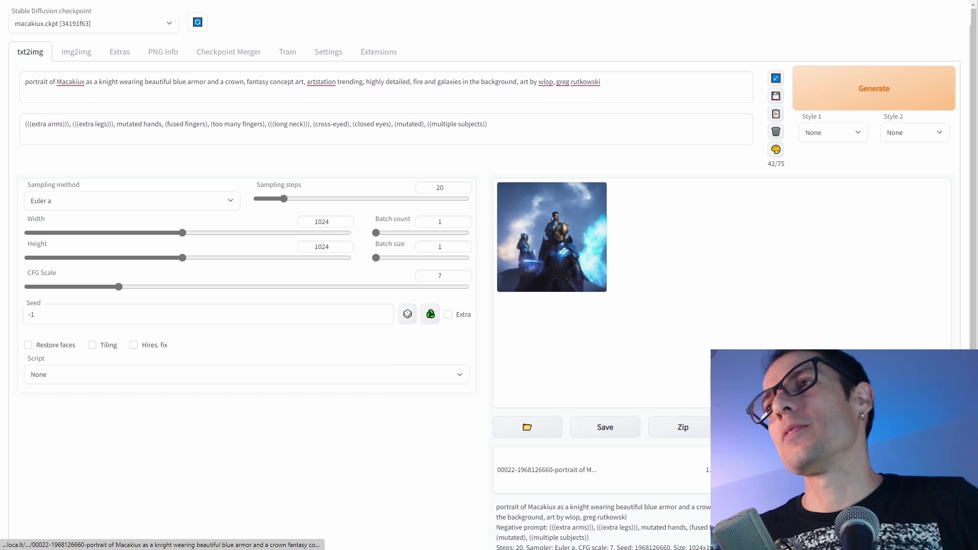
pyautogui.click(547, 470)
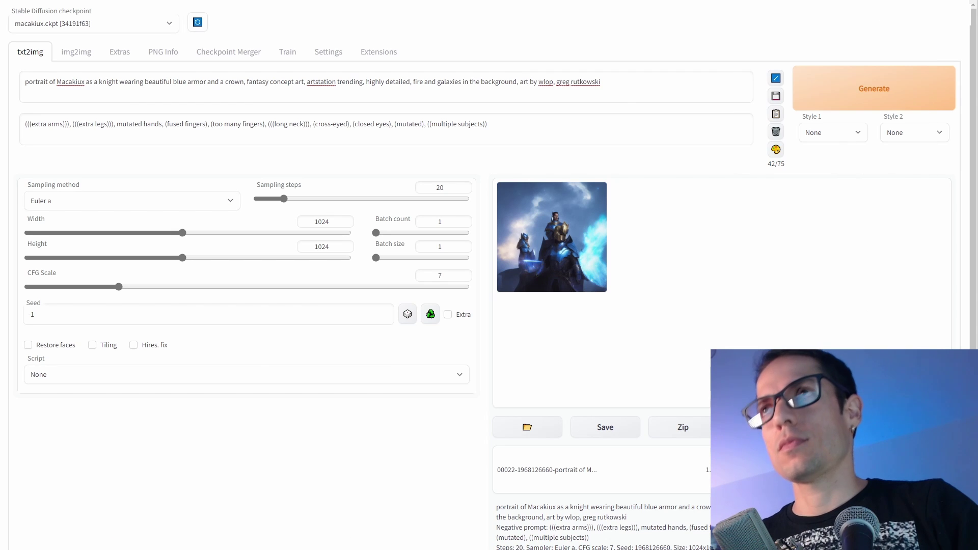
# Generate and save the "Close portrait of elegant [tu_token] person in tailored suit- futurist style" prompt, replacing "[tu_token] person" with "Macakiux"
pyautogui.moveTo(665, 92); pyautogui.dragTo(3, 81)
pyautogui.write('Close portrait of elegant [tu_token] person in tailored suit- futurist style, intricate baroque detial, elegant, glowing lights, highly detailed, digital painting, artstation, concept art, smooth, sharp focus, illustration, art by wlop, mars ravelo and greg rutkowski')
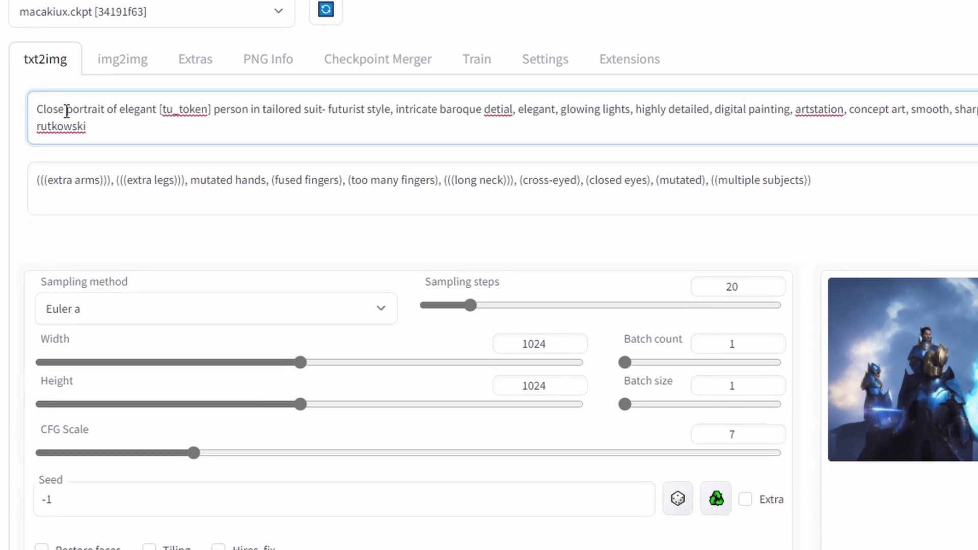
pyautogui.moveTo(280, 171); pyautogui.dragTo(377, 166)
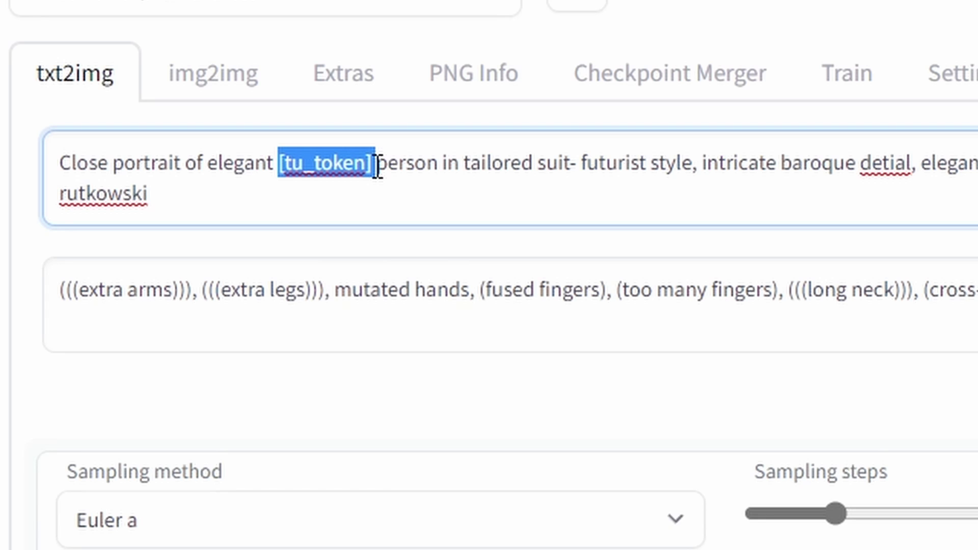
pyautogui.write('Macakiux')
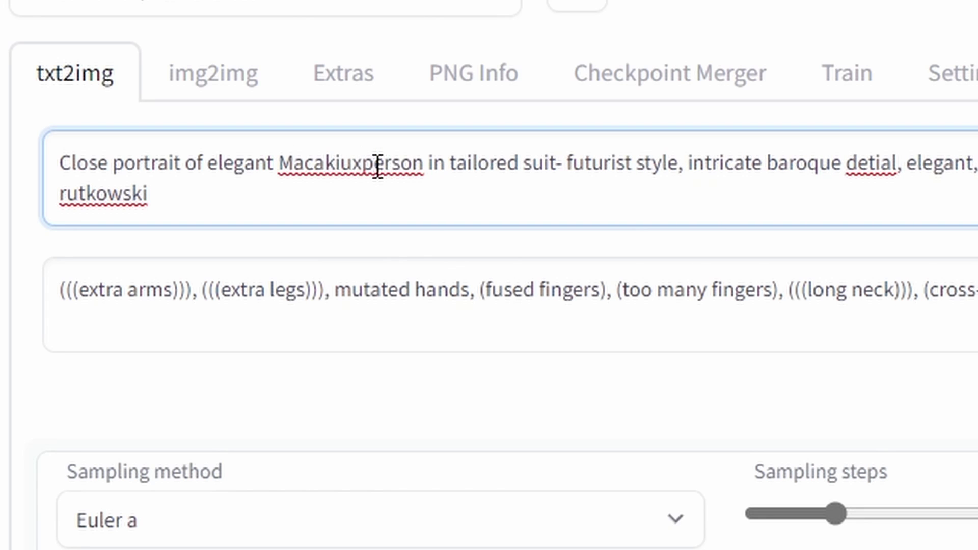
pyautogui.hotkey('ctrl', 'Delete')
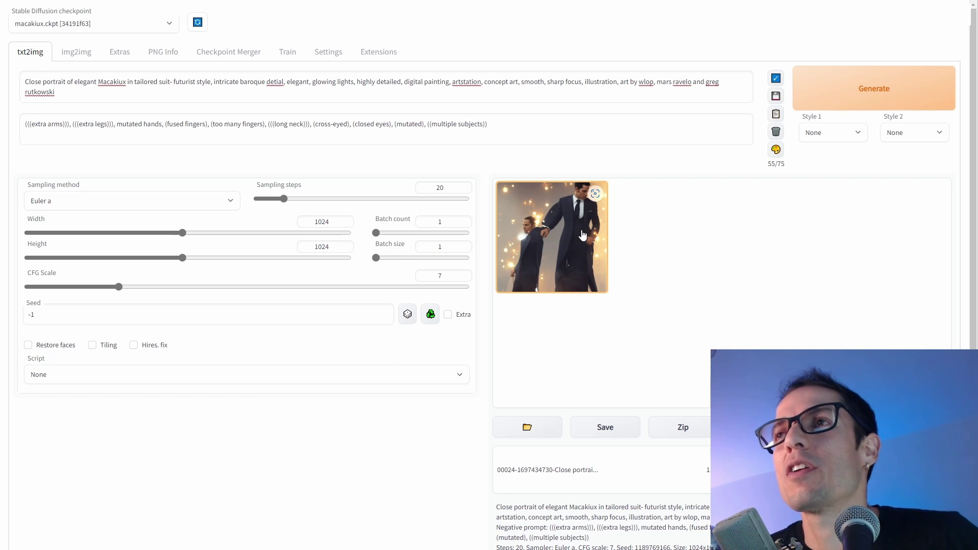
pyautogui.click(606, 429)
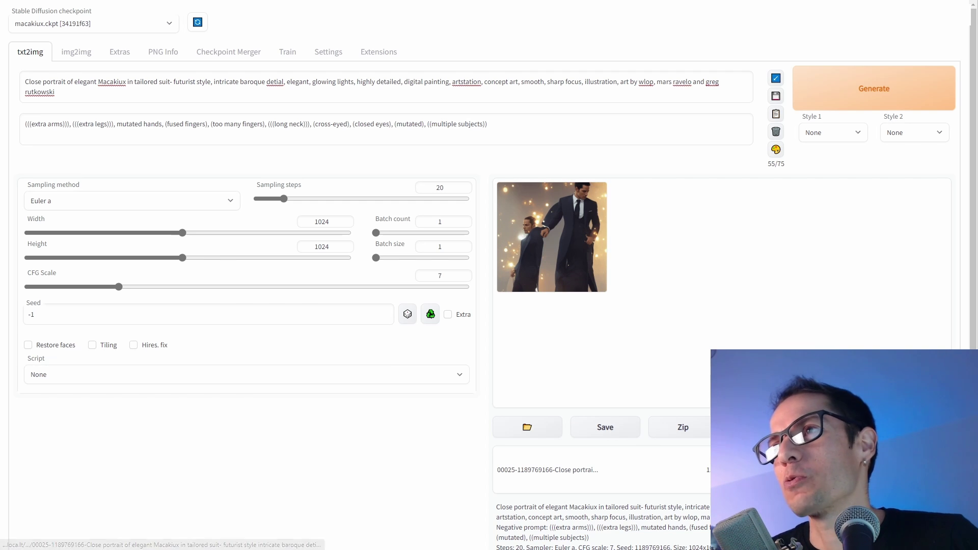
# Replace the prompt with "Highly detailed portrait of [tu_token], stephen bliss, unreal engine...", substitute "Macakiux" for the token, and reload the web UI page
pyautogui.moveTo(56, 93); pyautogui.dragTo(10, 79)
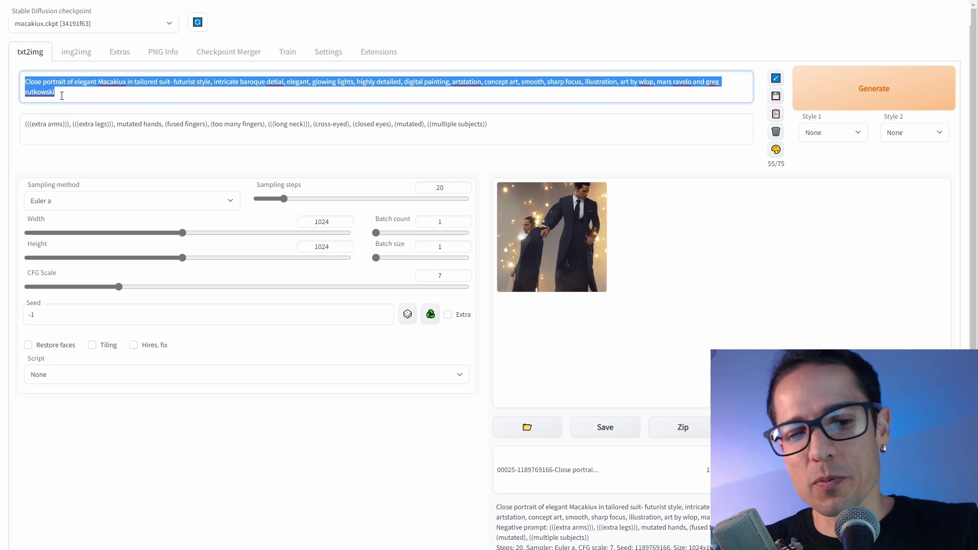
pyautogui.write('Highly detailed portrait of [tu_token], stephen bliss, unreal engine, fantasy art by greg rutkowski, loish, rhads, ferdinand knab, makoto shinkai and lois van baarle, ilya kuvshinov, rossdraws, tom bagshaw, alphonse mucha, global illumination, radiant light, detailed and intricate environment')
pyautogui.write('Macakiux')
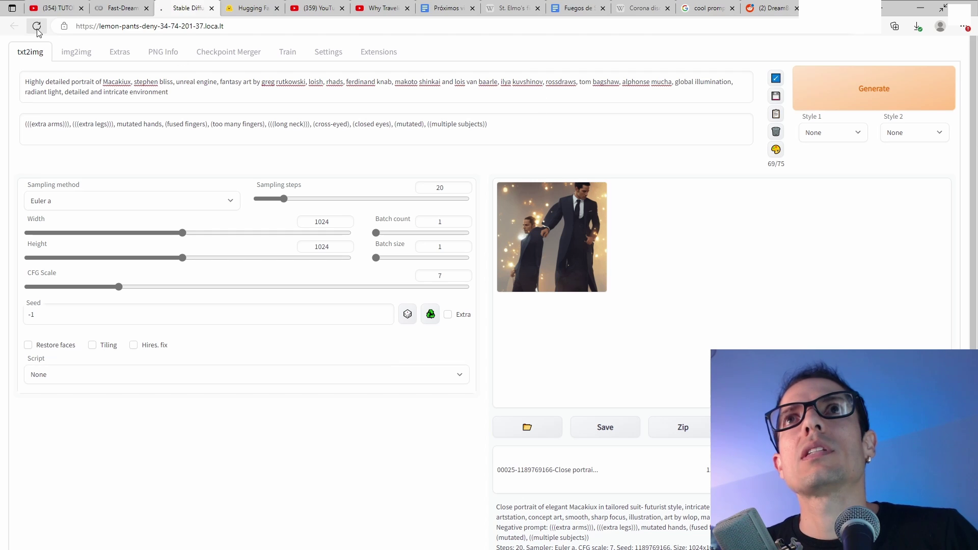
pyautogui.click(36, 27)
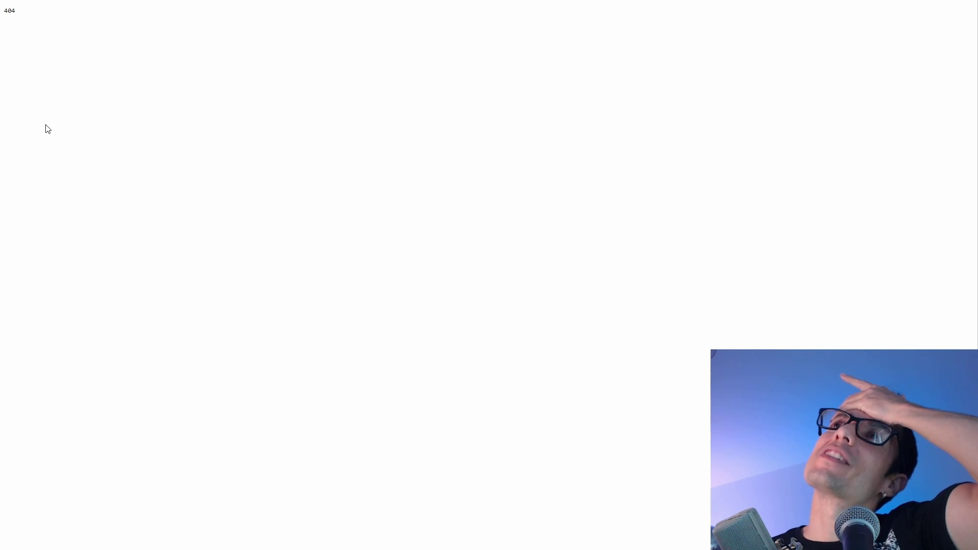
pyautogui.moveTo(36, 20); pyautogui.dragTo(1, 14)
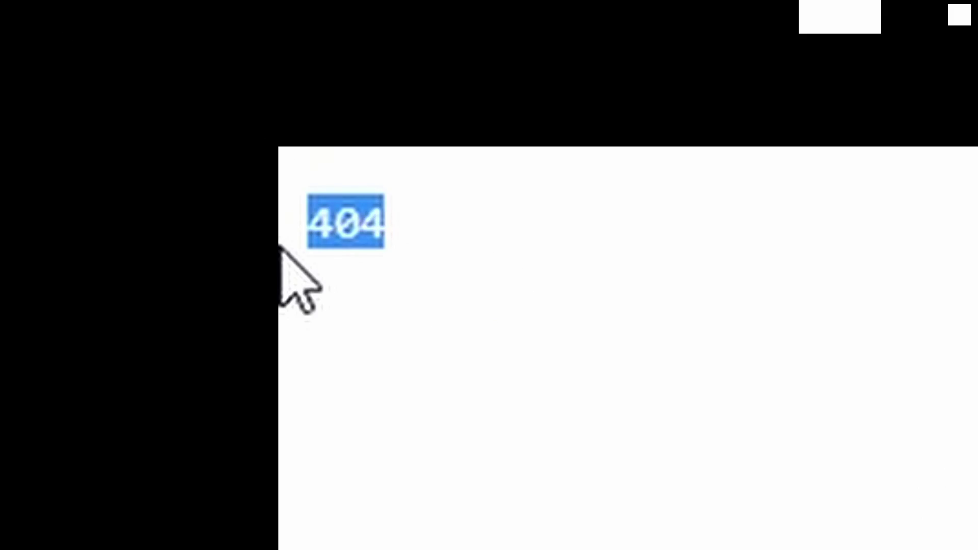